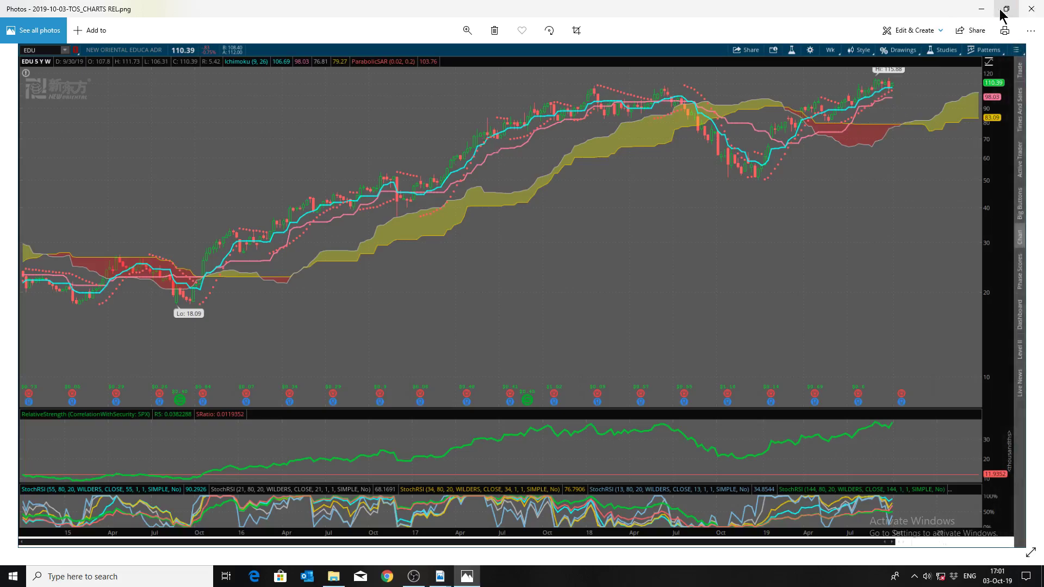
Close the chart image and open the TSR and EDU New Oriental stock quote PDFs from the EDU folder
left_click(1030, 8)
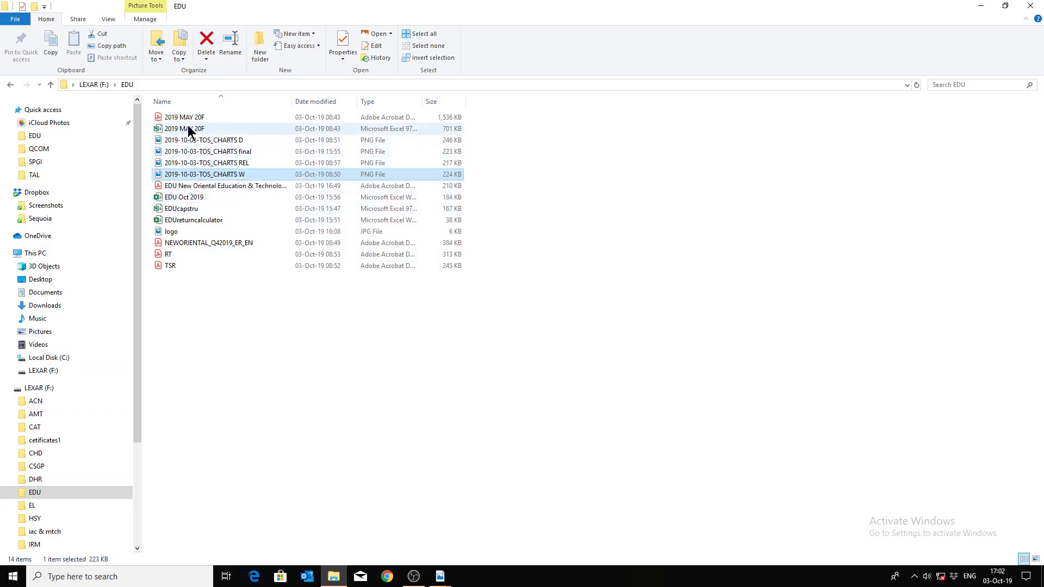
left_click(174, 266)
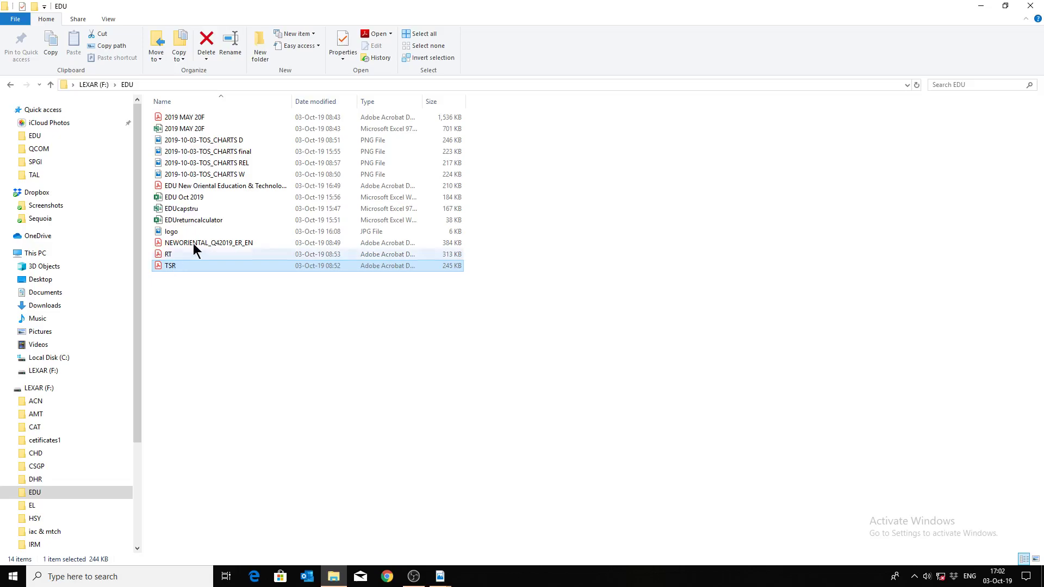
double_click(234, 188)
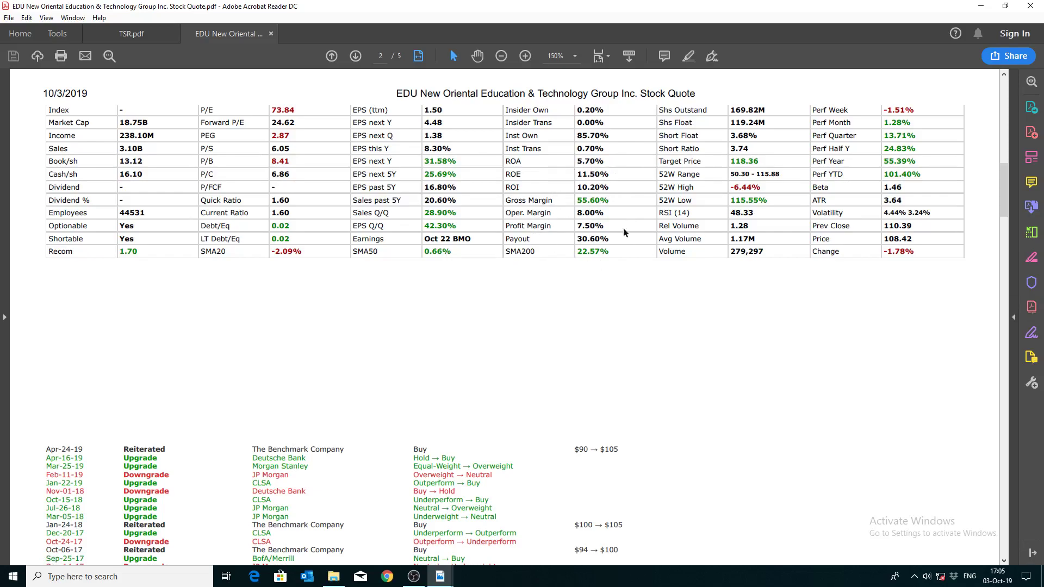
Keep both PDFs open and review TSR.pdf's rating, growth, return on equity and P/E comparison sections
left_click(1030, 7)
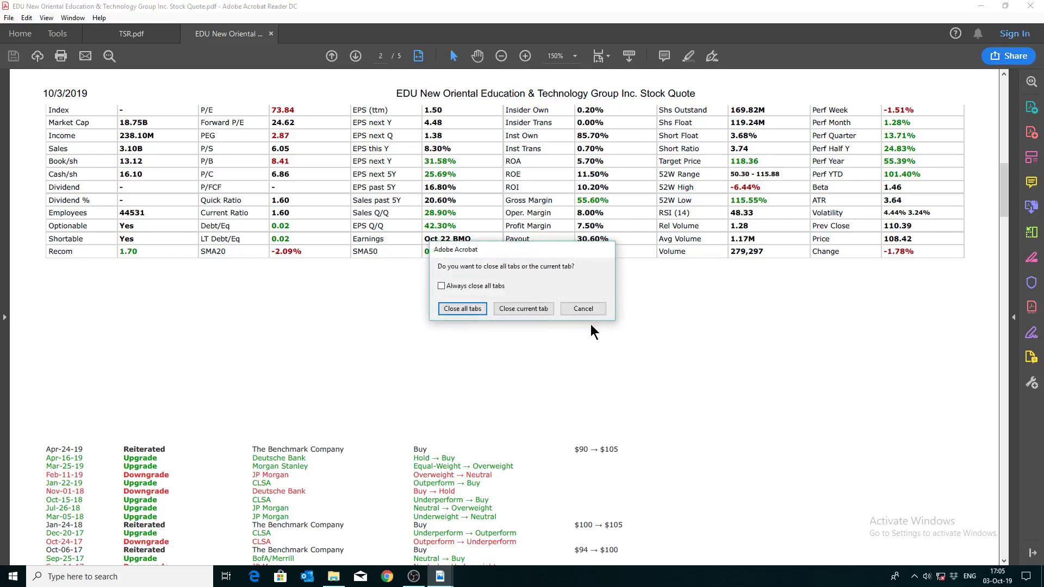
left_click(592, 310)
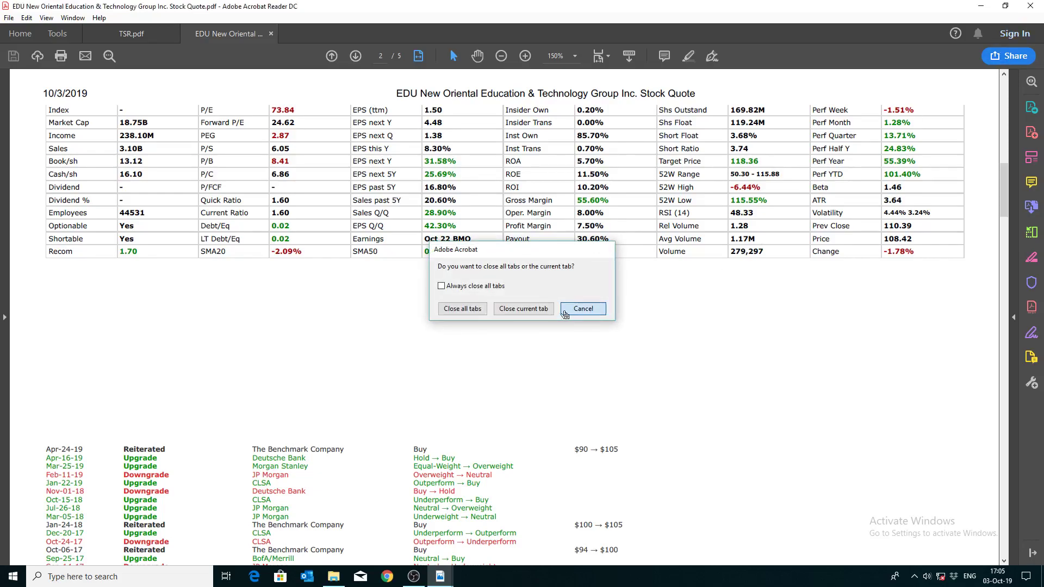
left_click(154, 42)
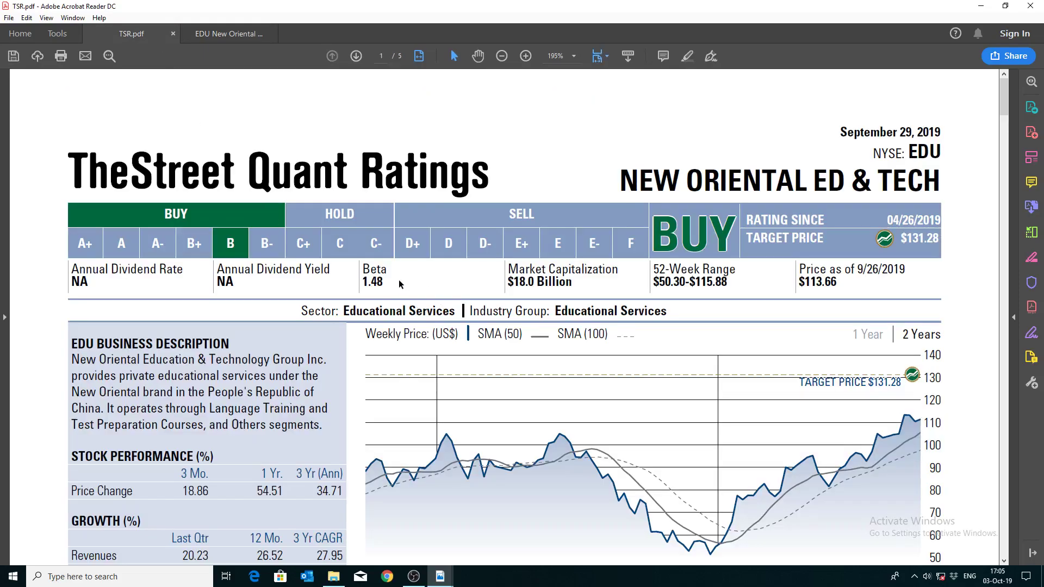
scroll(398, 280, "down", 5)
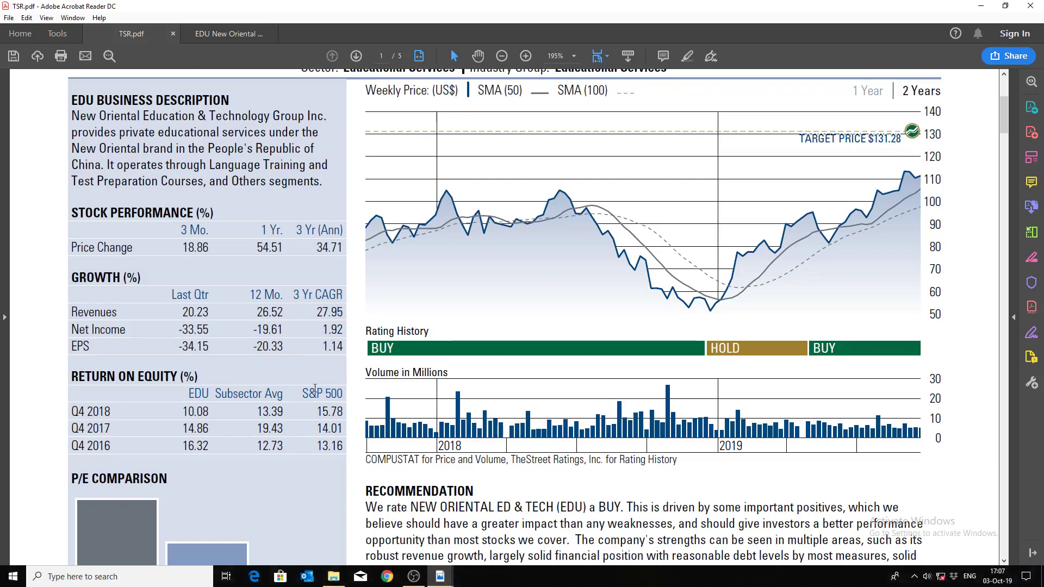
scroll(343, 354, "down", 4)
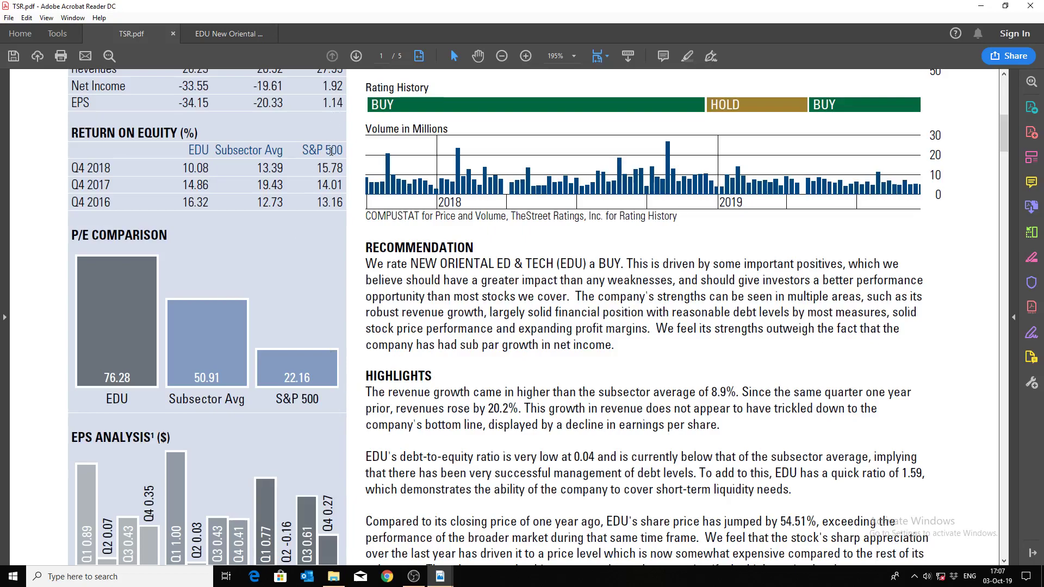
scroll(331, 151, "up", 4)
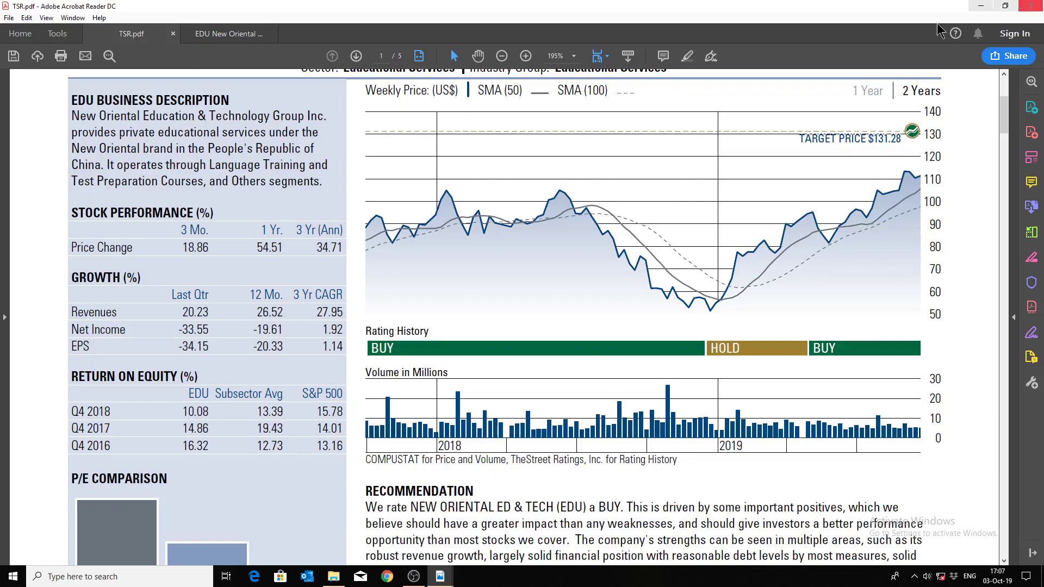
Close all open PDFs without saving changes to TSR.pdf
left_click(1031, 12)
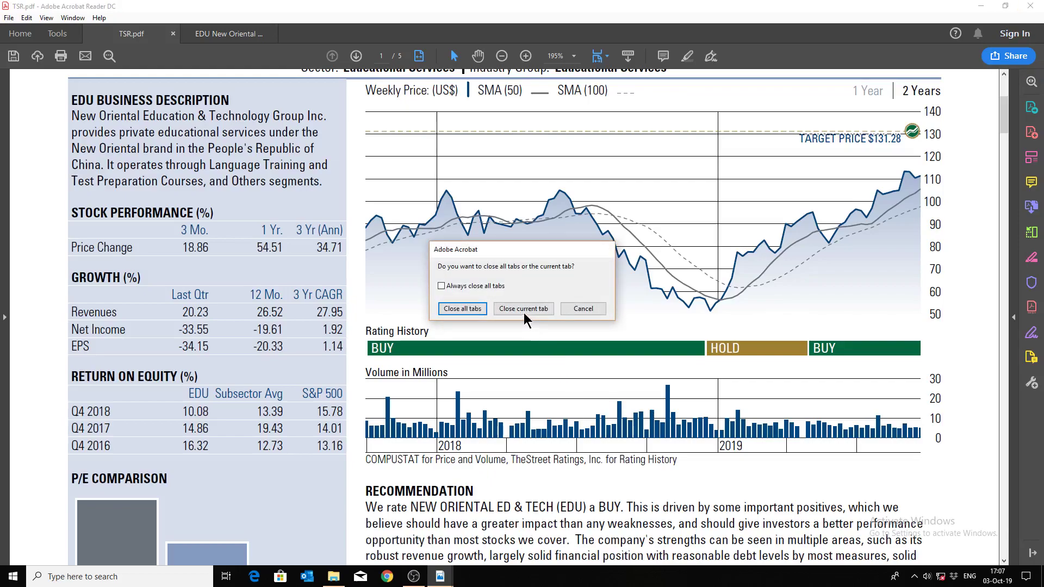
left_click(462, 308)
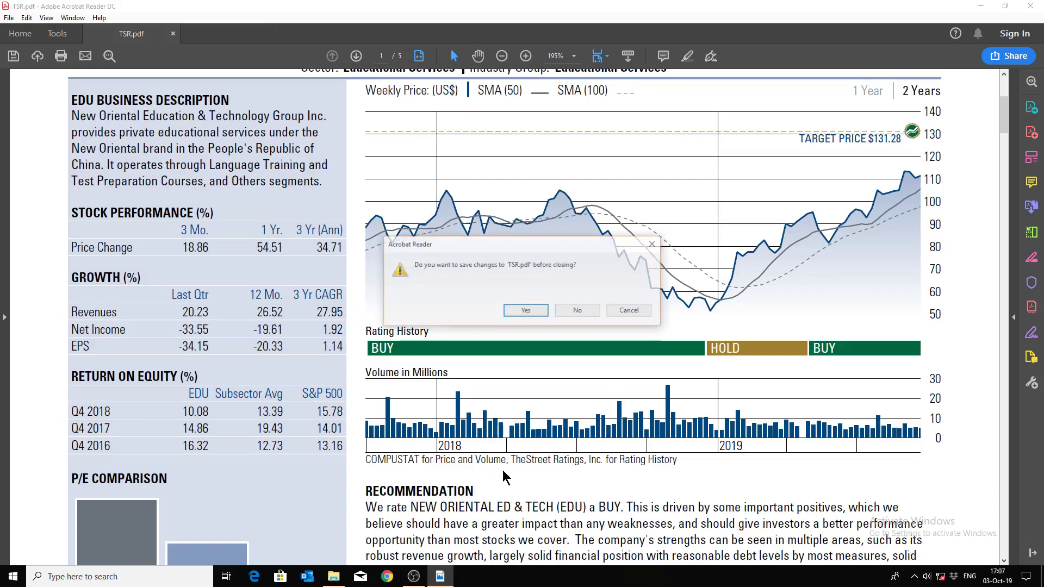
left_click(579, 312)
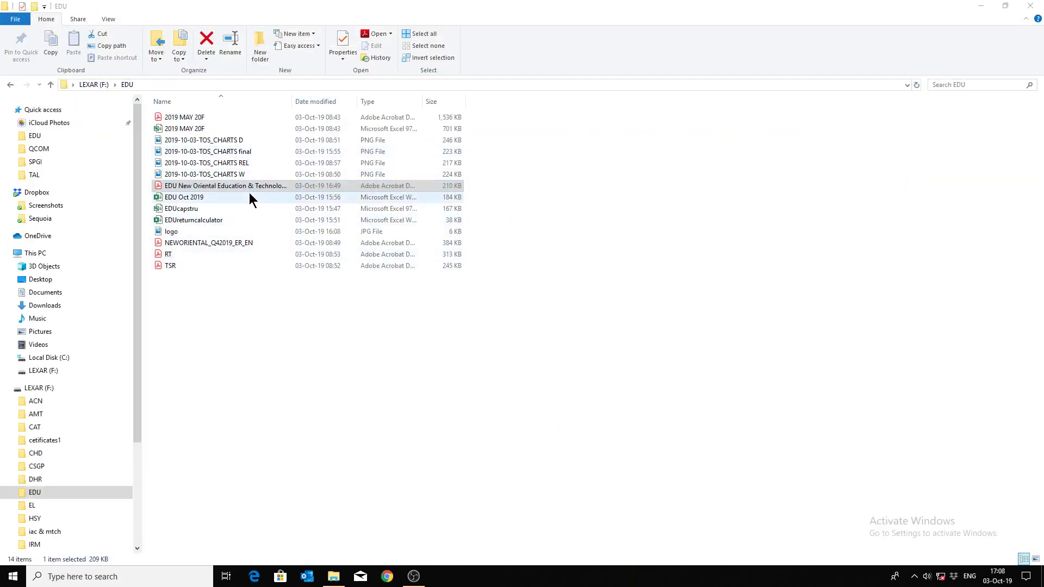
Open the EDU Oct 2019 workbook, dismiss its startup notices and enable its content
double_click(195, 197)
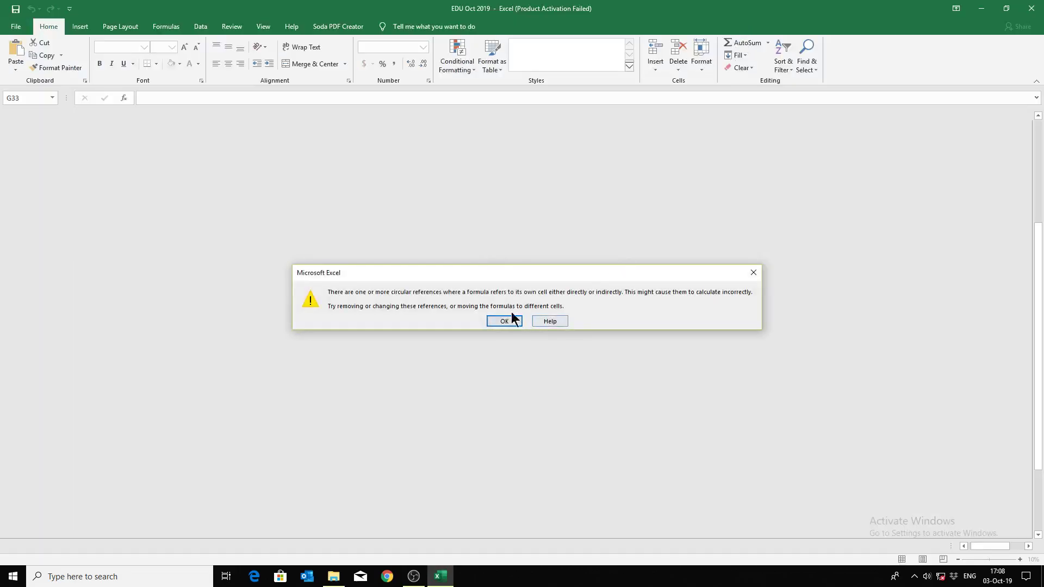
left_click(497, 321)
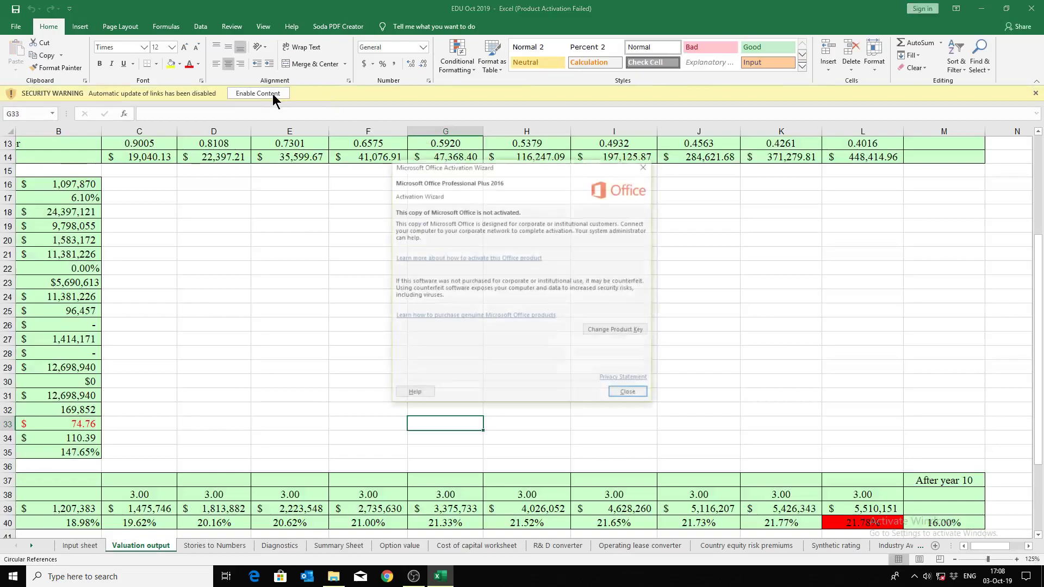
left_click(630, 394)
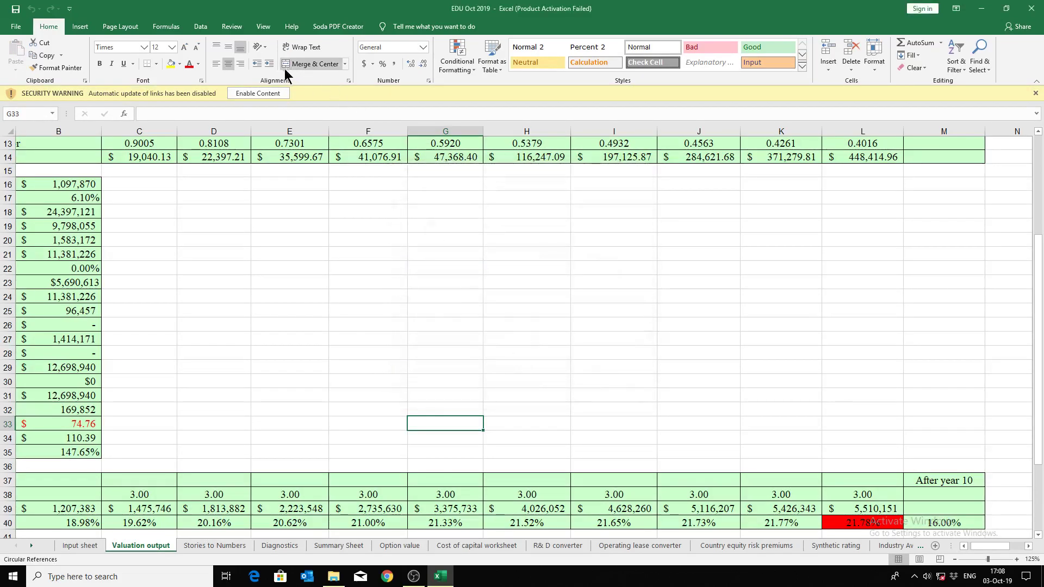
left_click(262, 96)
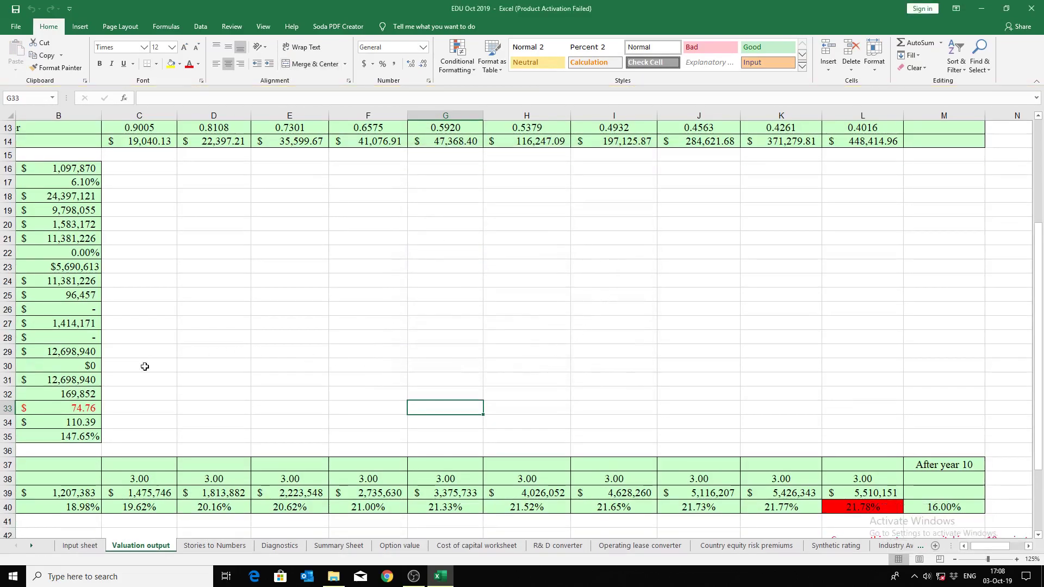
Review the Input sheet's base-year numbers and value drivers, and inspect the initial cost of capital formula in B31
left_click(87, 546)
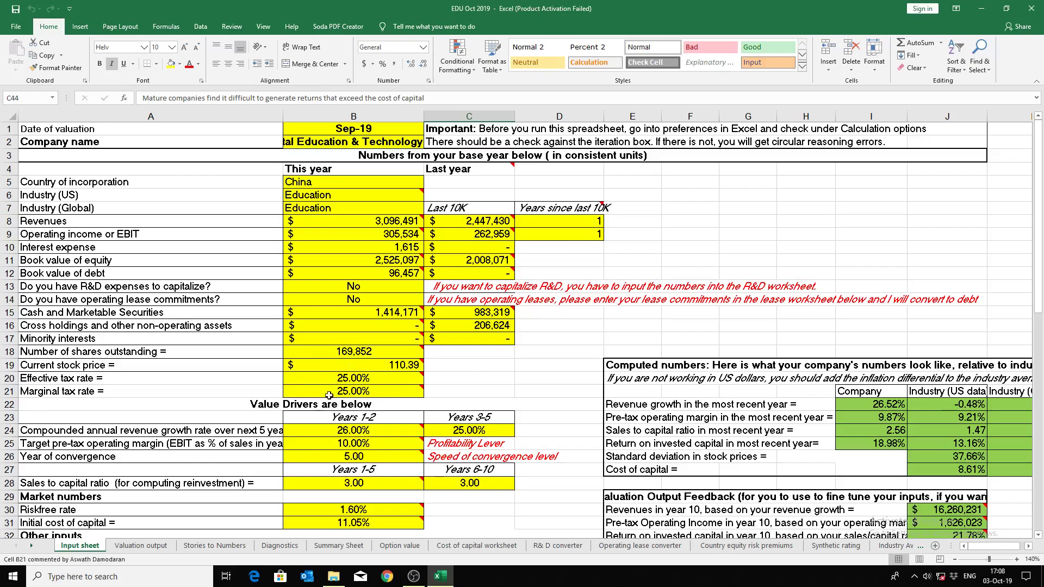
mouse_move(329, 395)
mouse_move(382, 390)
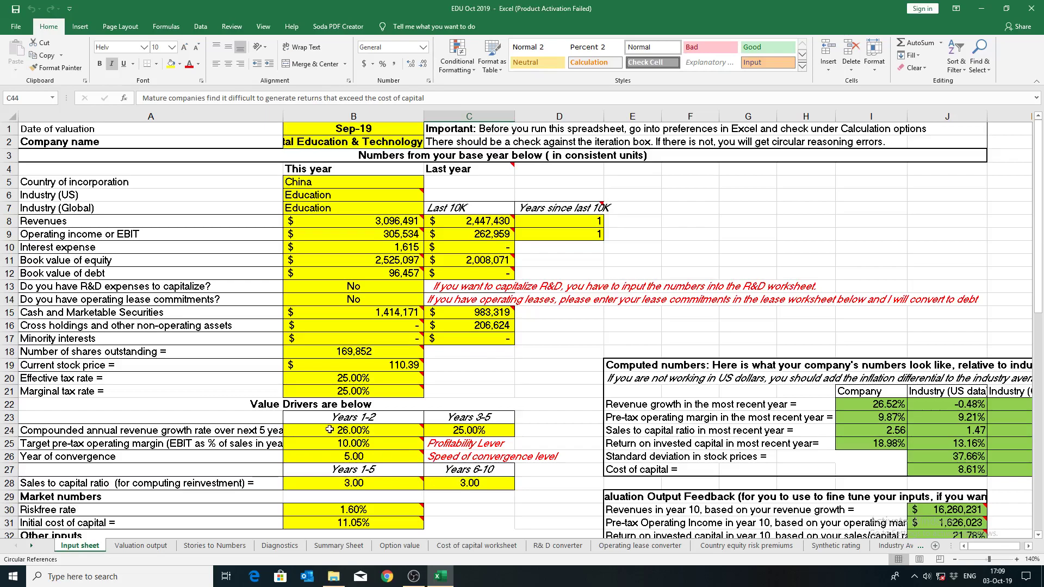
mouse_move(374, 438)
scroll(270, 514, "down", 5)
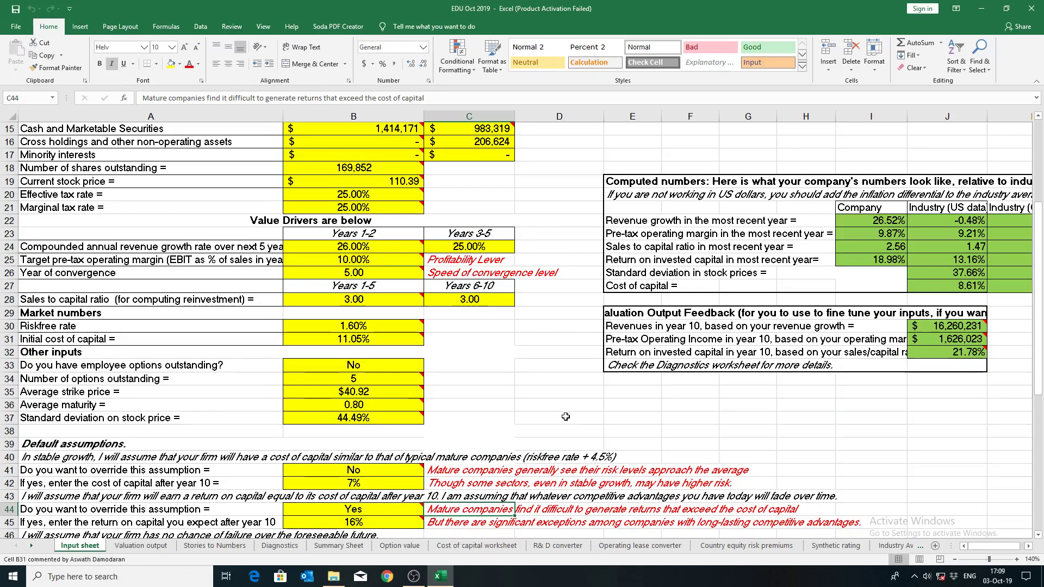
left_click(367, 343)
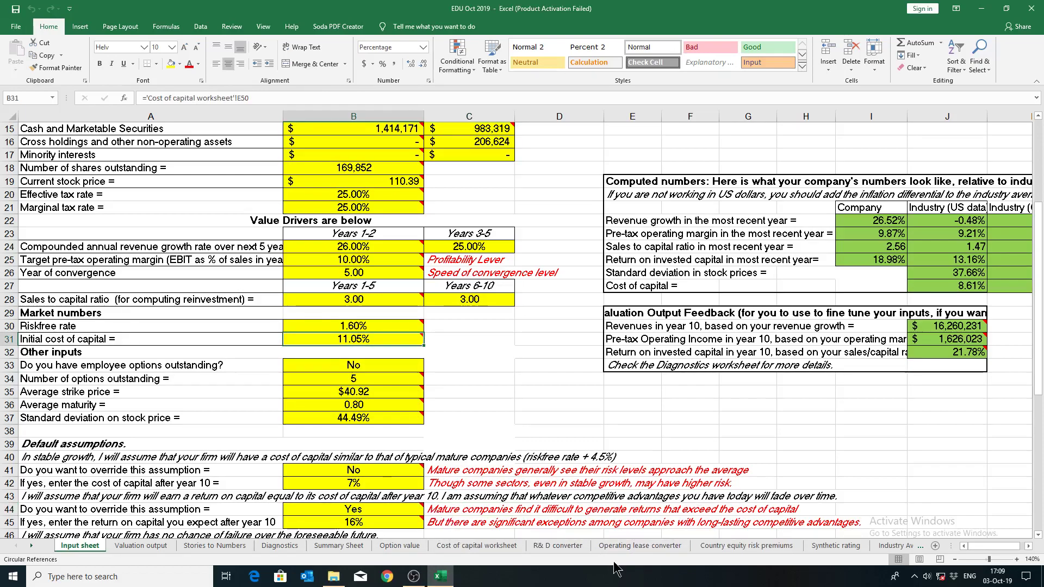
Open the Cost of capital worksheet and go to the equity inputs at its beginning
left_click(720, 549)
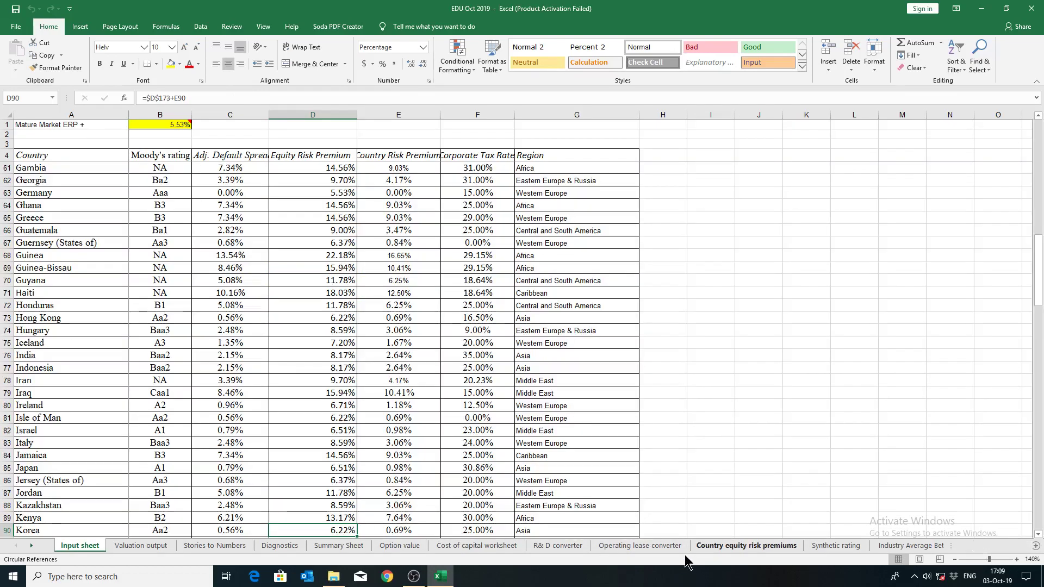
left_click(488, 546)
left_click(452, 273)
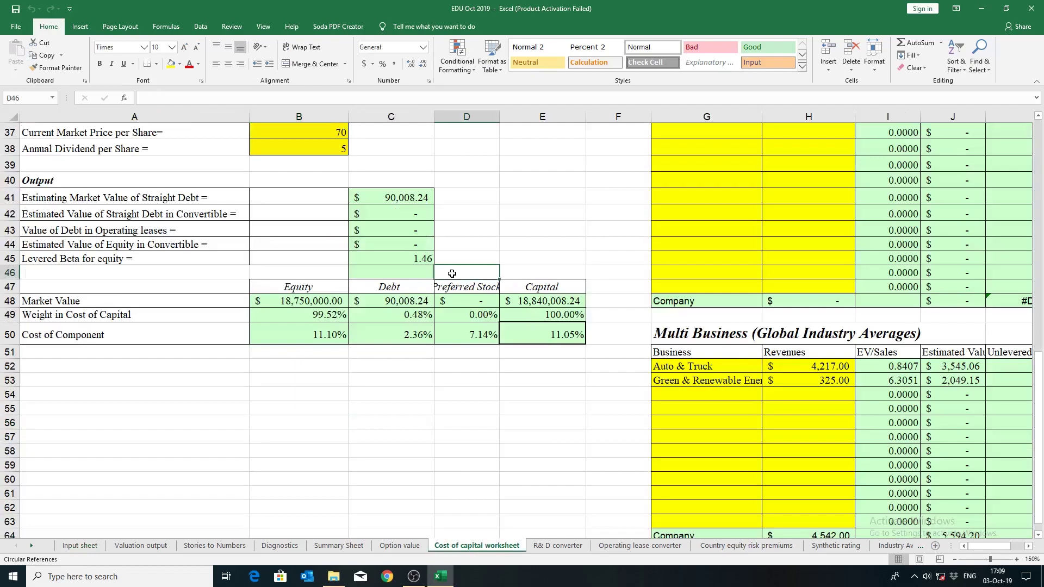
left_click(1038, 136)
left_click(1038, 136)
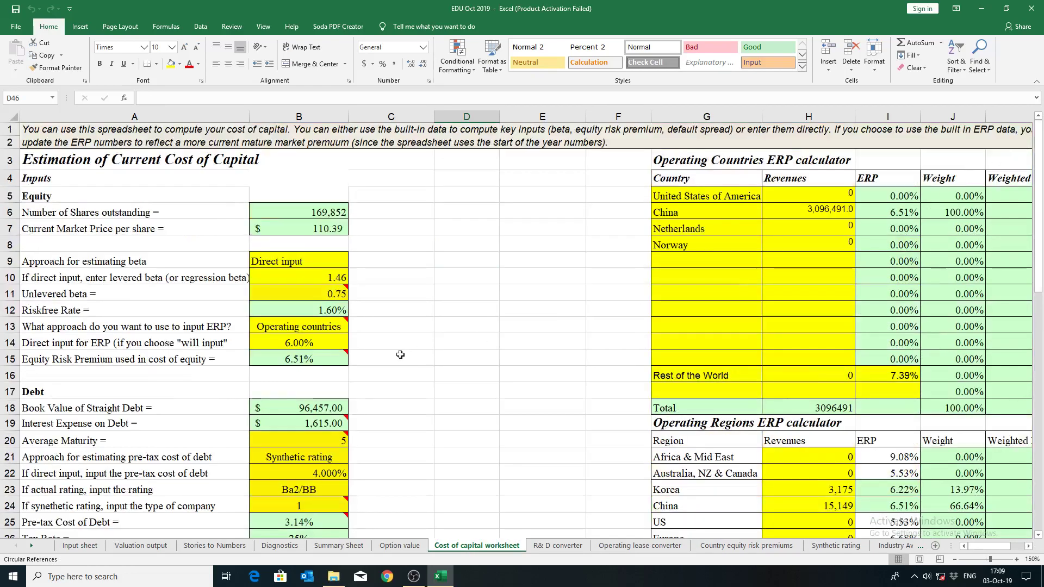
Examine the levered beta in B10, the equity risk premium inputs and the cost of capital output table on this worksheet
left_click(305, 271)
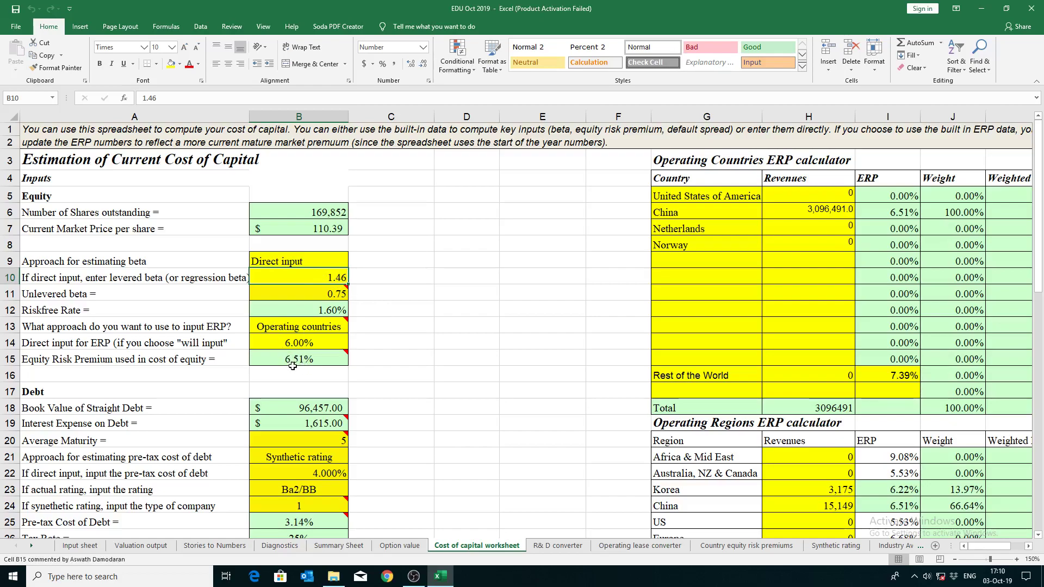
mouse_move(260, 357)
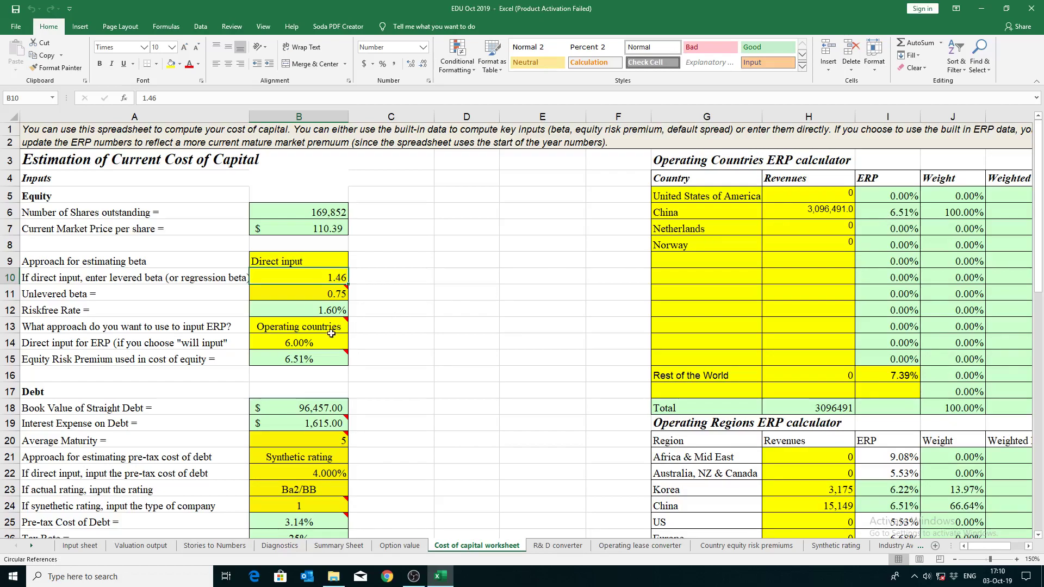
mouse_move(303, 361)
scroll(1038, 538, "down", 9)
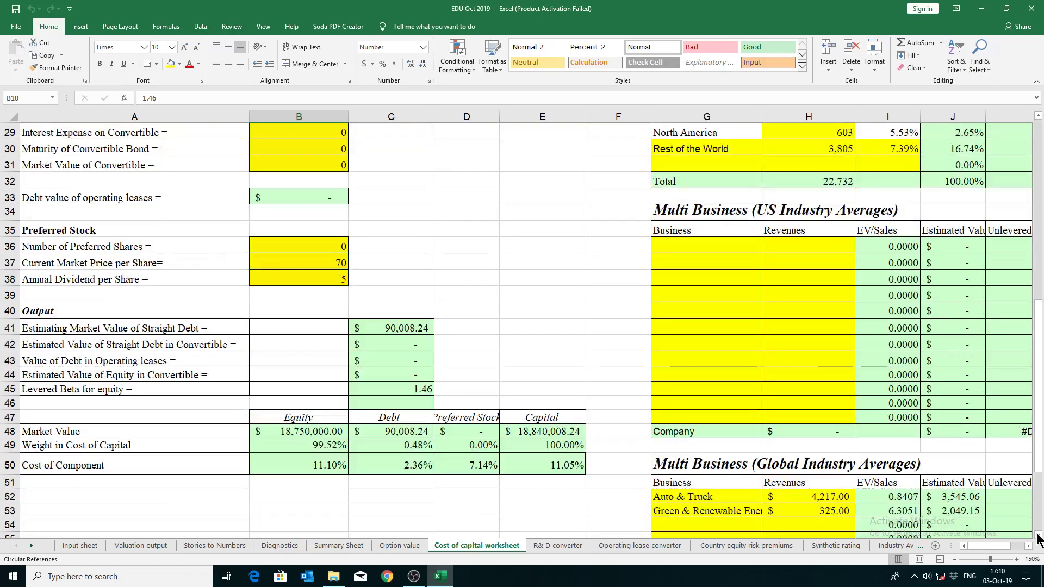
scroll(497, 290, "down", 9)
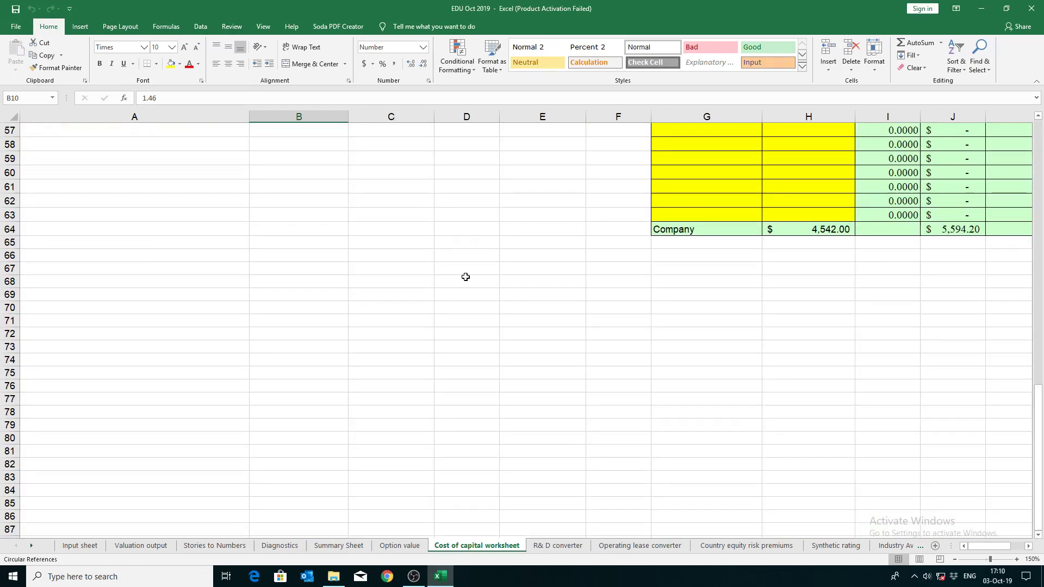
scroll(471, 303, "up", 9)
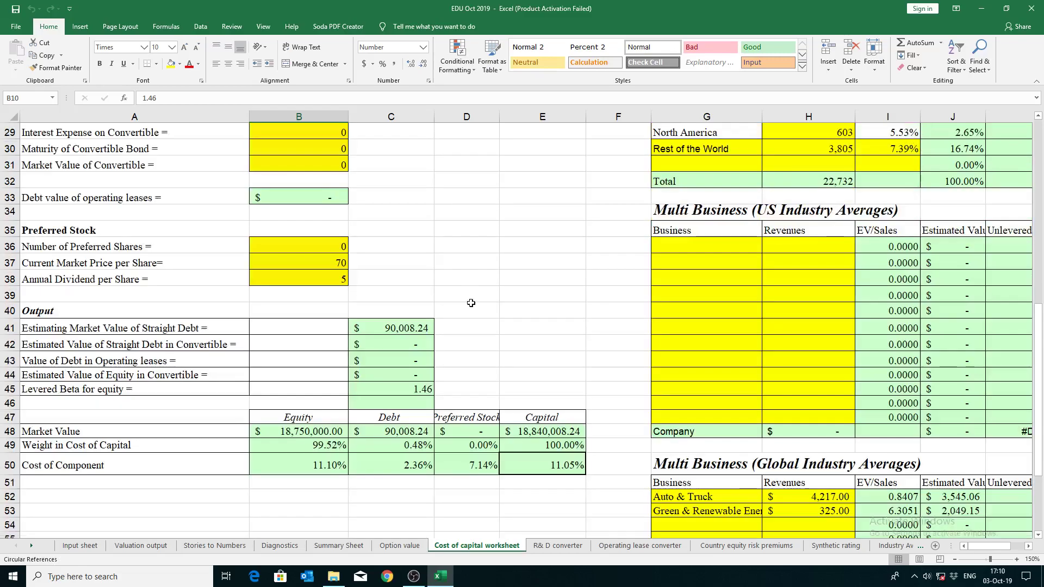
scroll(471, 303, "up", 9)
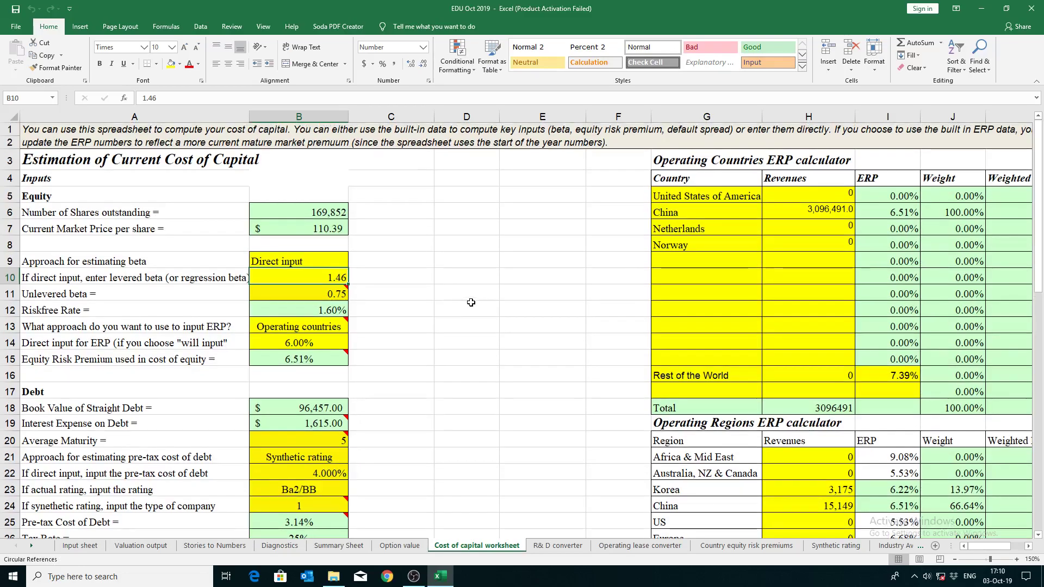
scroll(1028, 542, "down", 9)
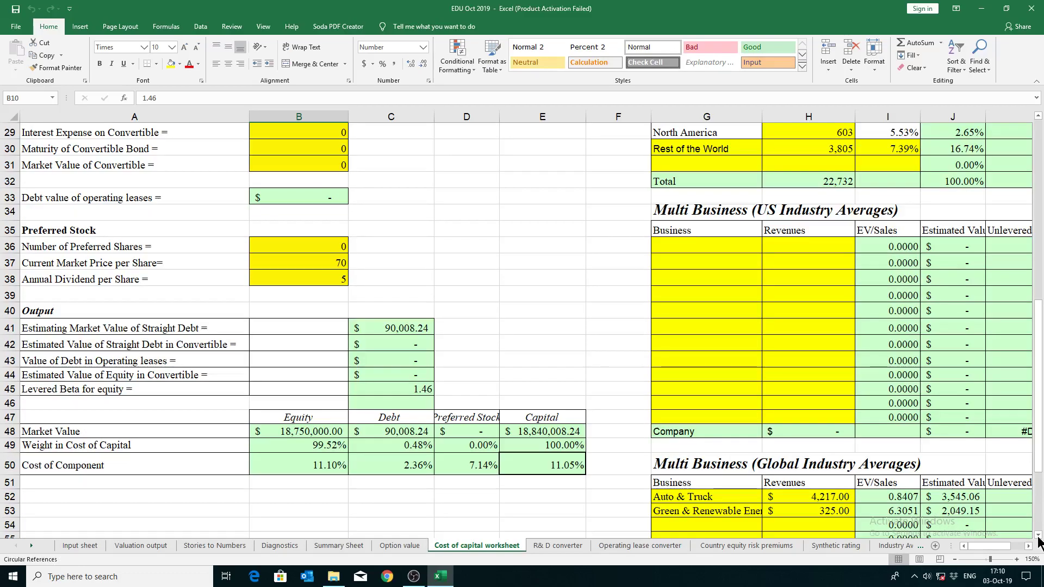
left_click(1038, 117)
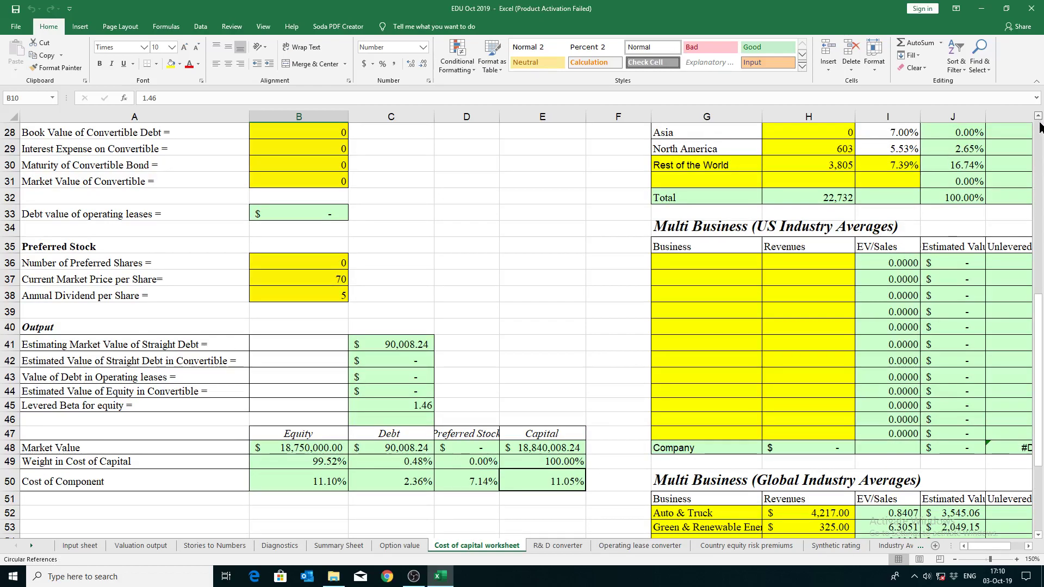
scroll(1039, 123, "up", 9)
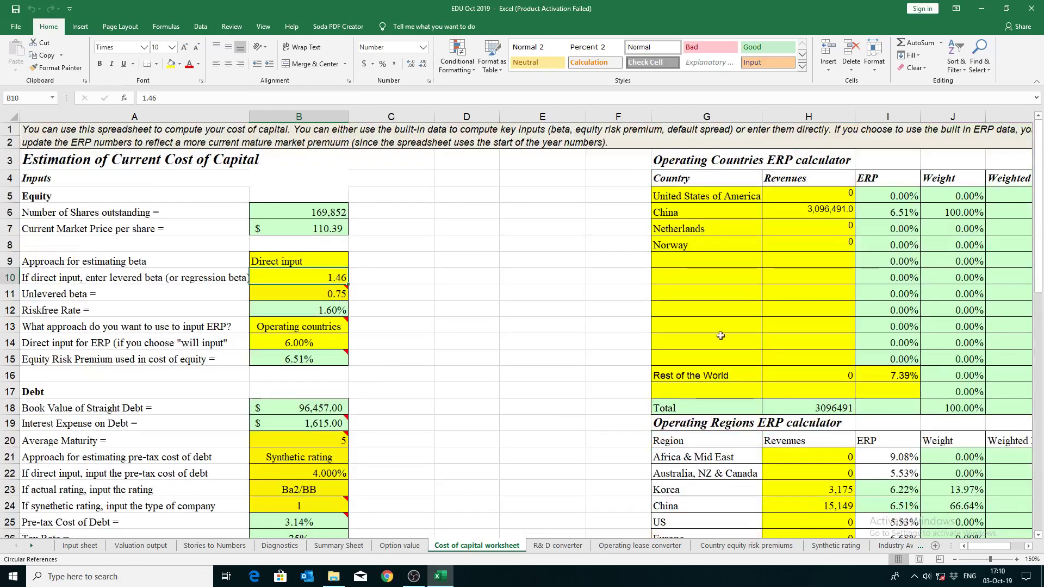
Inspect the pre-tax cost of debt formula in B25, check the Synthetic rating sheet, and return to the Cost of capital worksheet
left_click(286, 520)
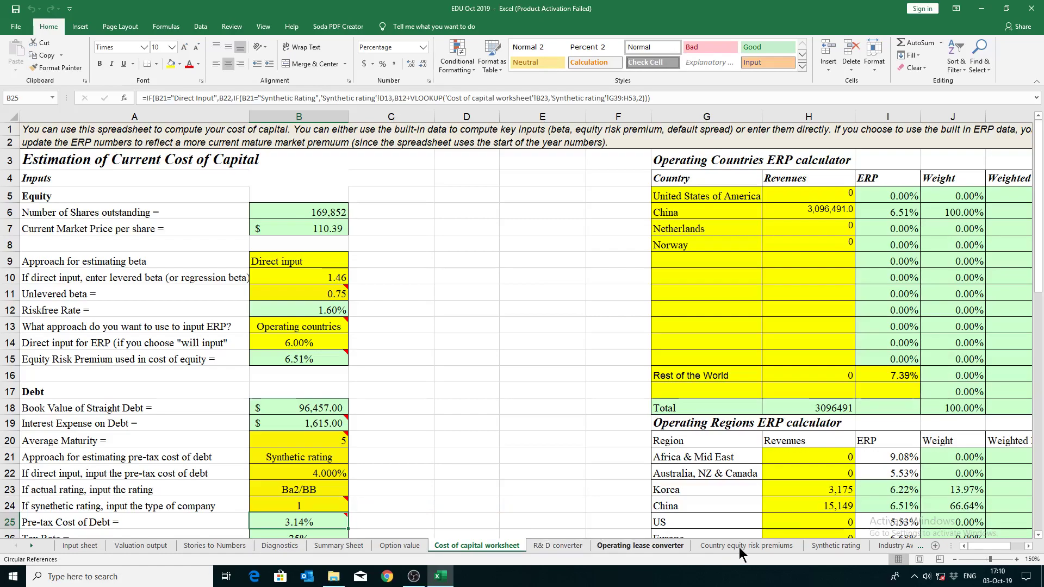
left_click(837, 546)
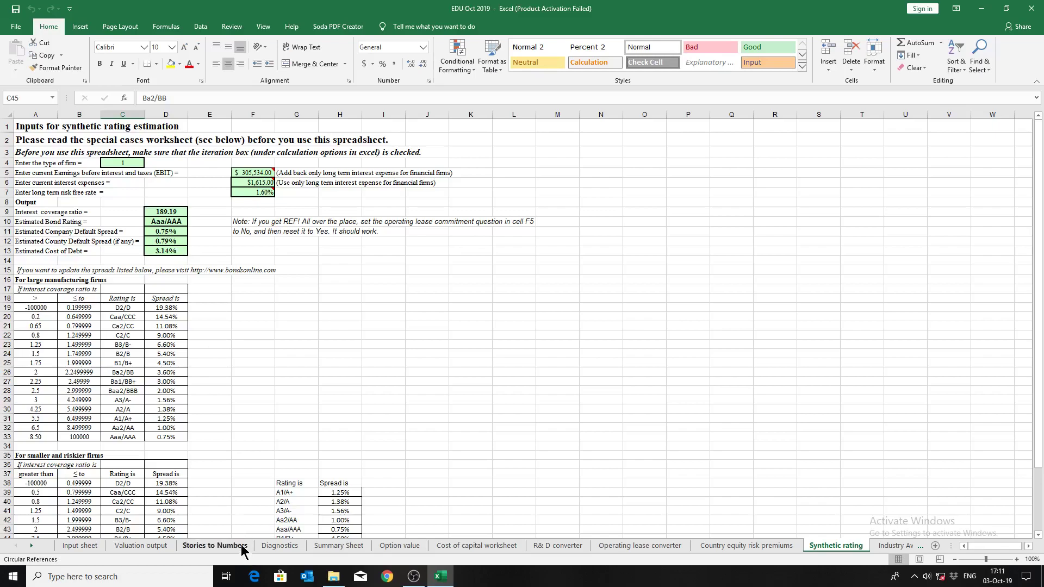
left_click(510, 550)
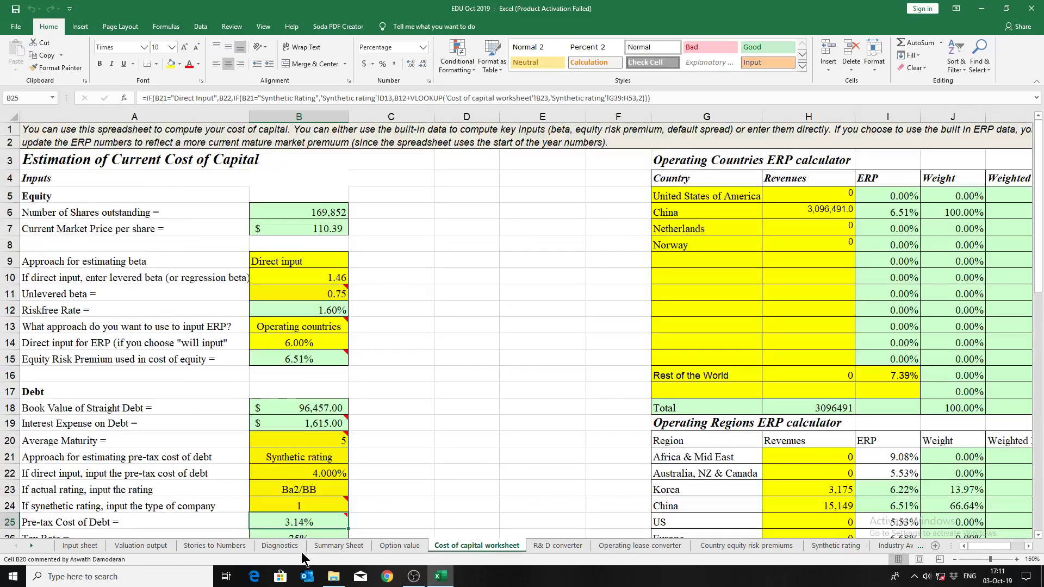
Review the debt, convertible and preferred stock inputs through to the output table, and inspect the cost of equity formula in B50
left_click(1038, 536)
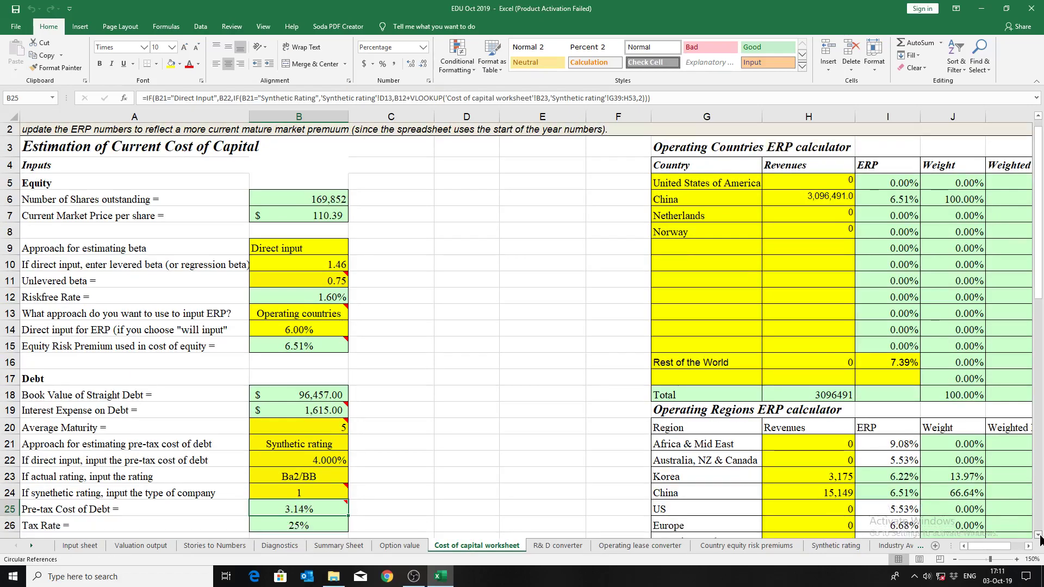
scroll(1039, 538, "down", 1)
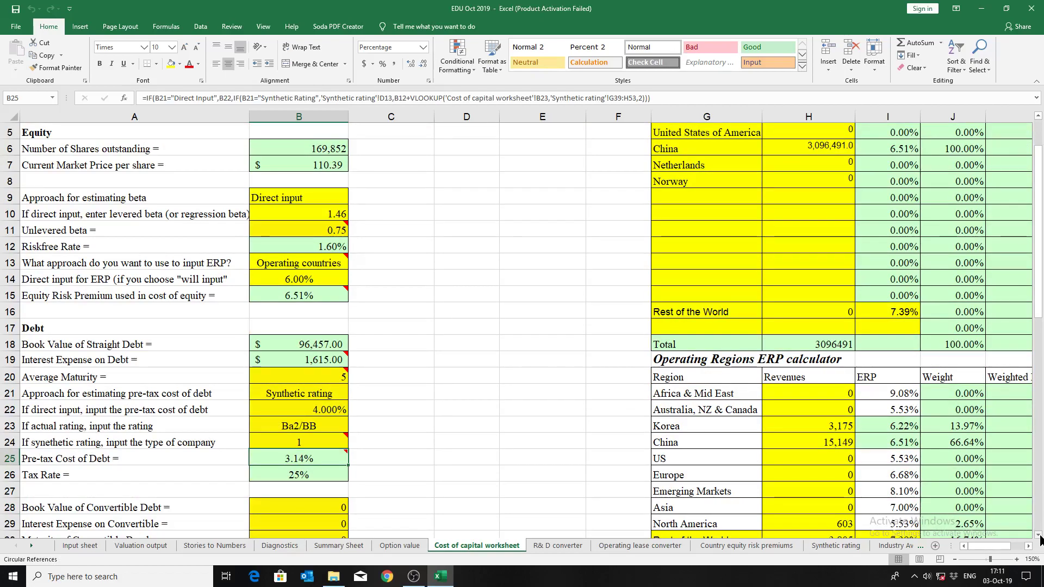
left_click(1039, 536)
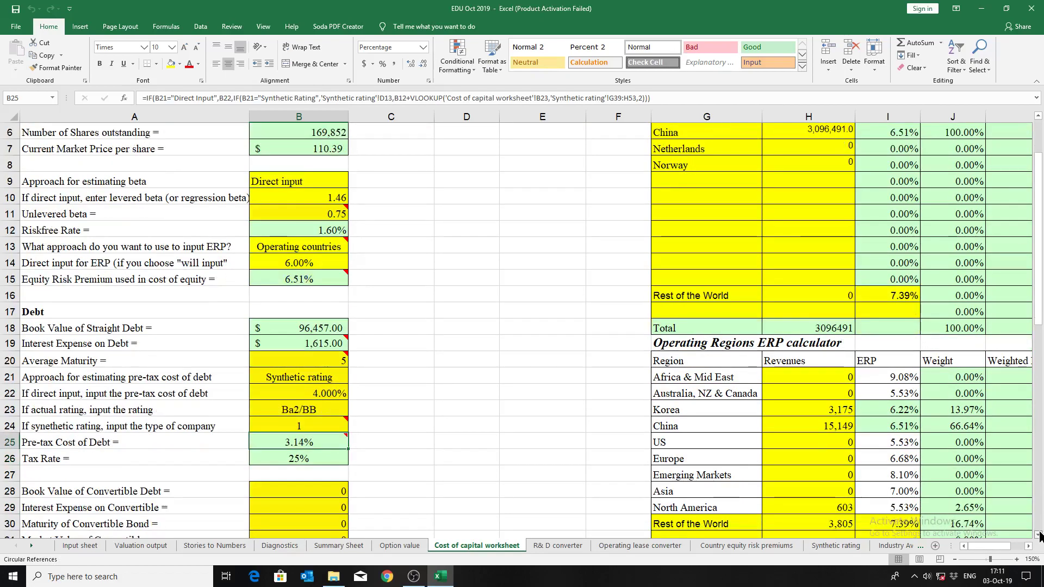
left_click(1039, 536)
left_click(1039, 536)
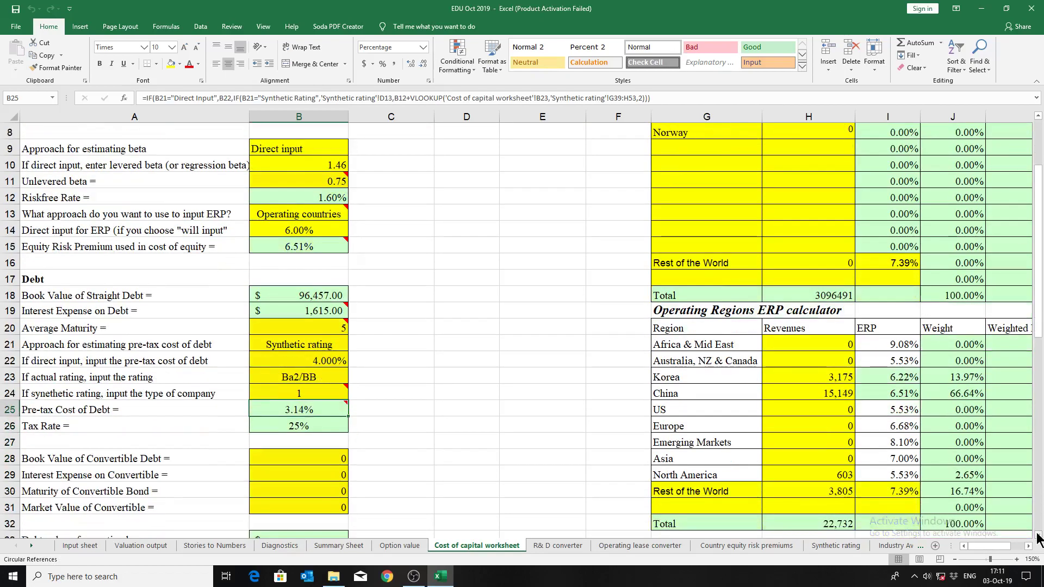
double_click(1039, 536)
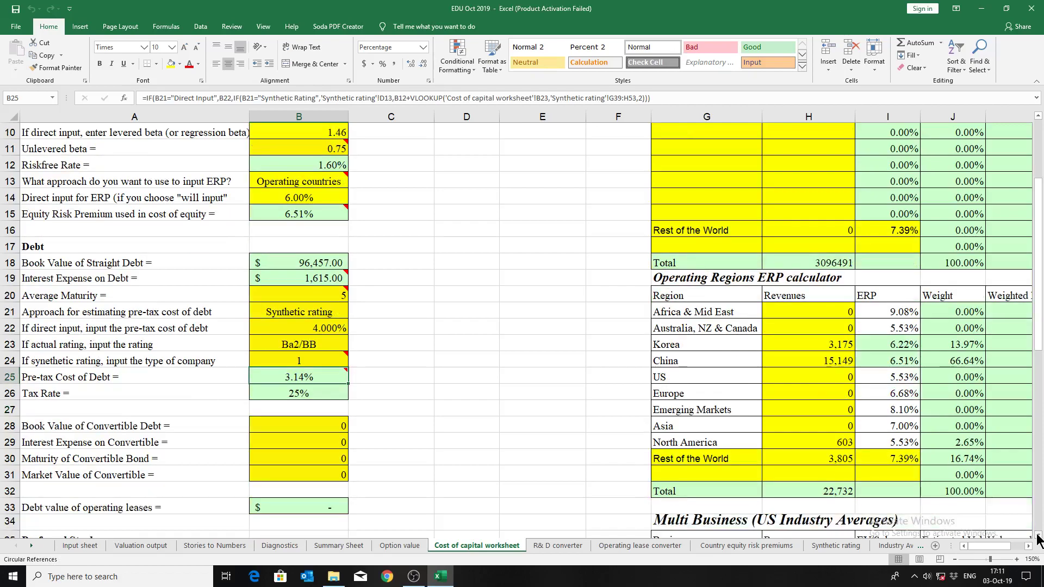
left_click(1038, 535)
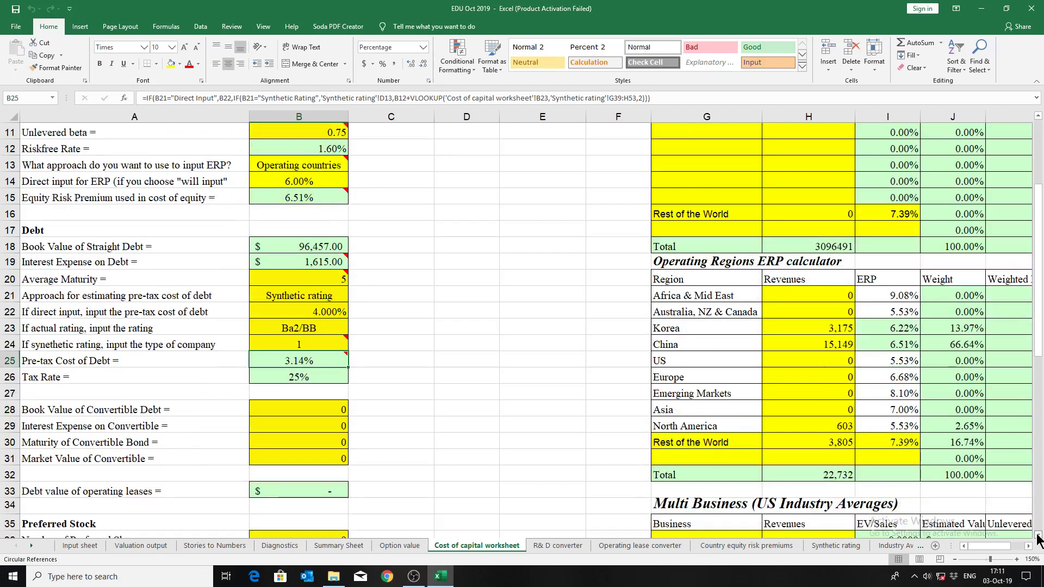
double_click(1039, 536)
left_click(1039, 535)
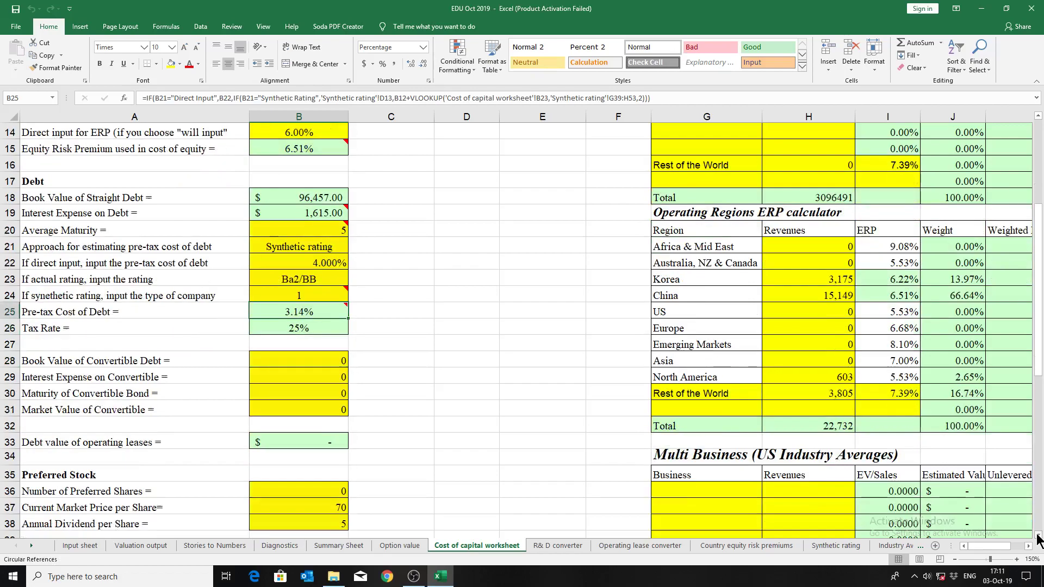
left_click(1039, 537)
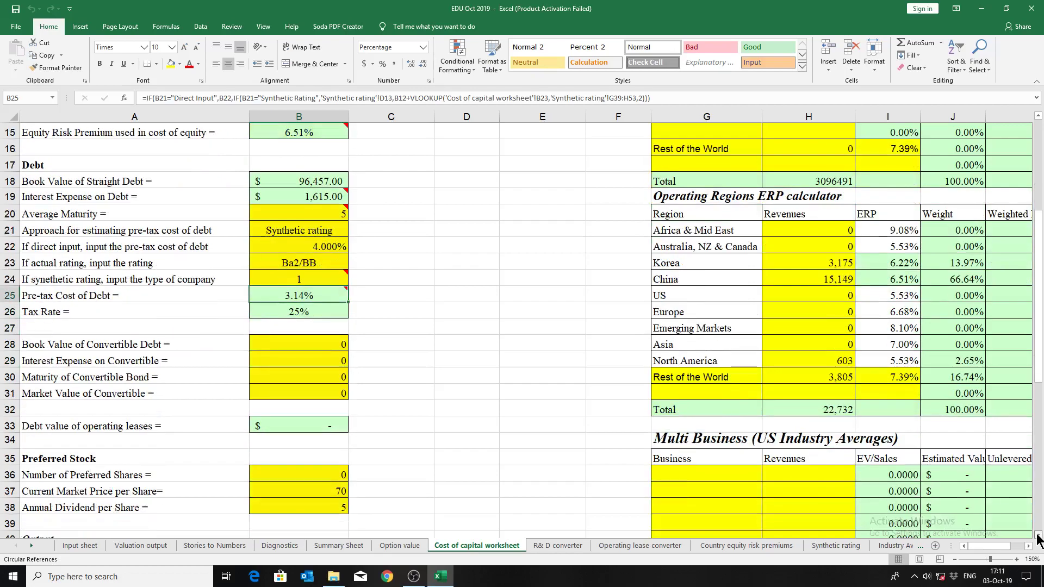
left_click(1039, 537)
left_click(1039, 537)
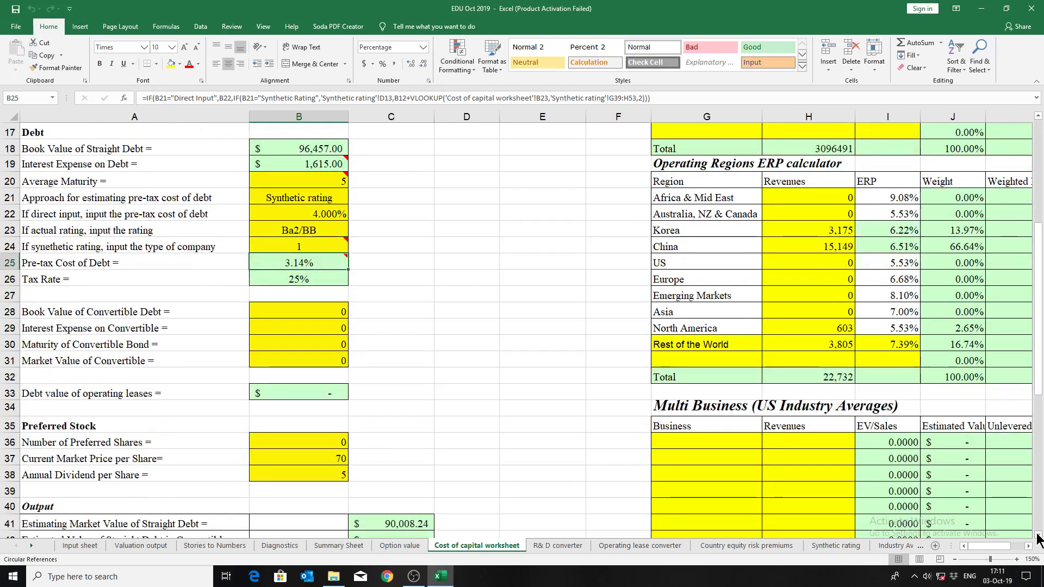
left_click(1039, 537)
left_click(1038, 537)
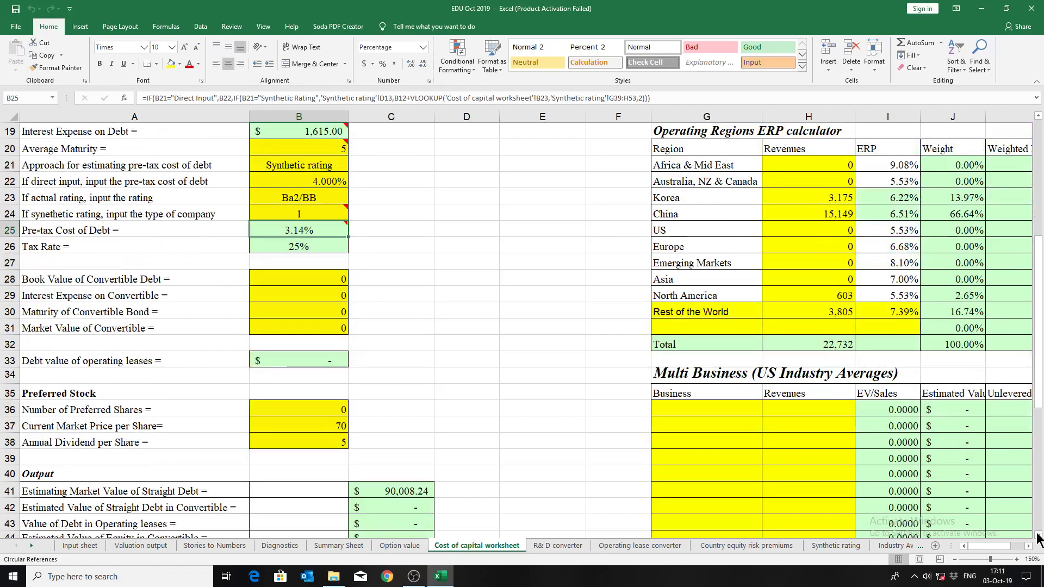
left_click(1038, 537)
left_click(1039, 537)
left_click(1039, 537)
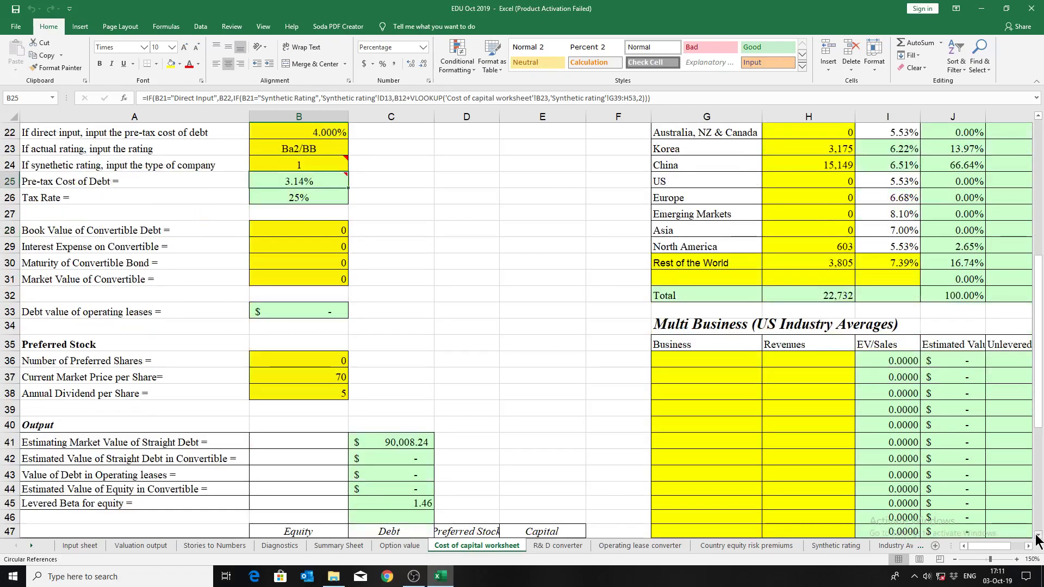
left_click(1038, 537)
left_click(1038, 537)
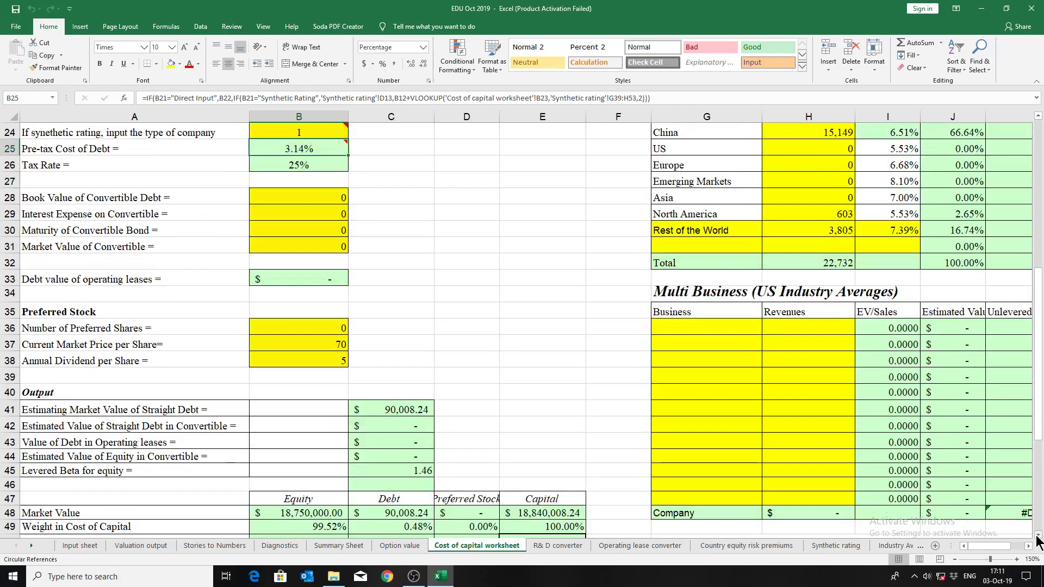
left_click(1039, 537)
left_click(1038, 537)
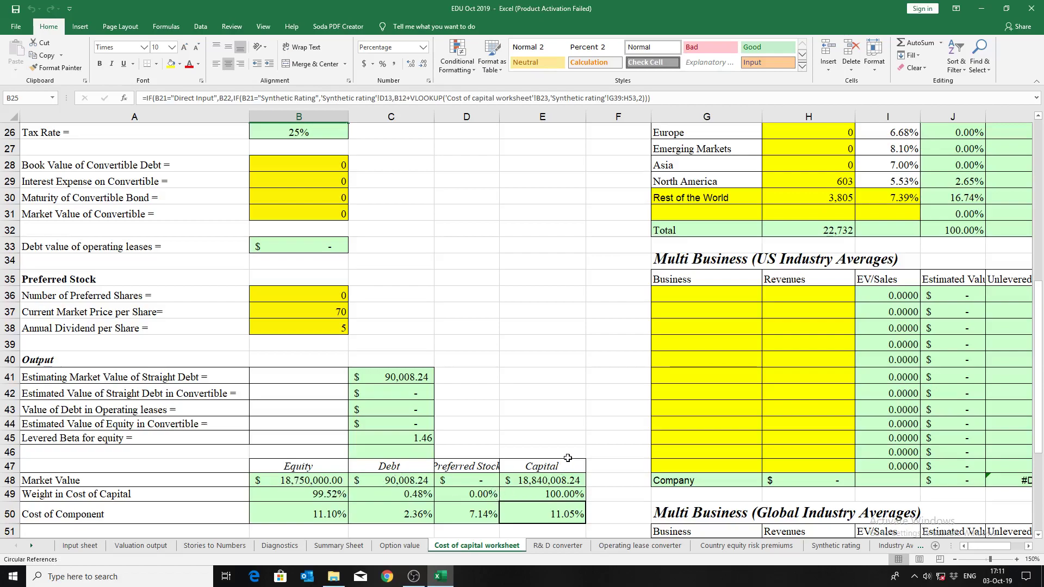
left_click(308, 518)
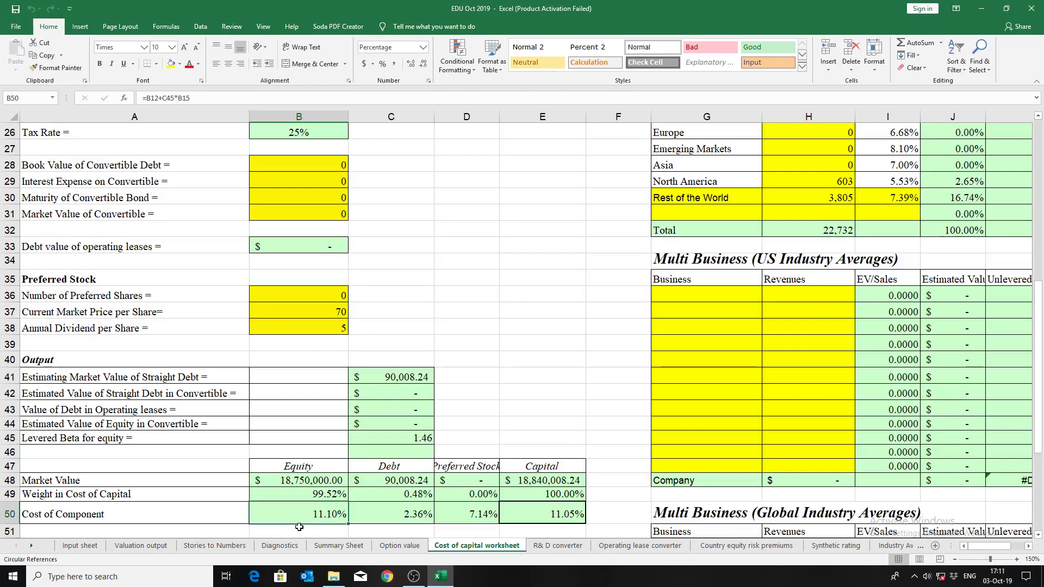
Open the EDU New Oriental Education stock quote PDF from the EDU folder and collapse the tools pane for a wider page view
left_click(333, 576)
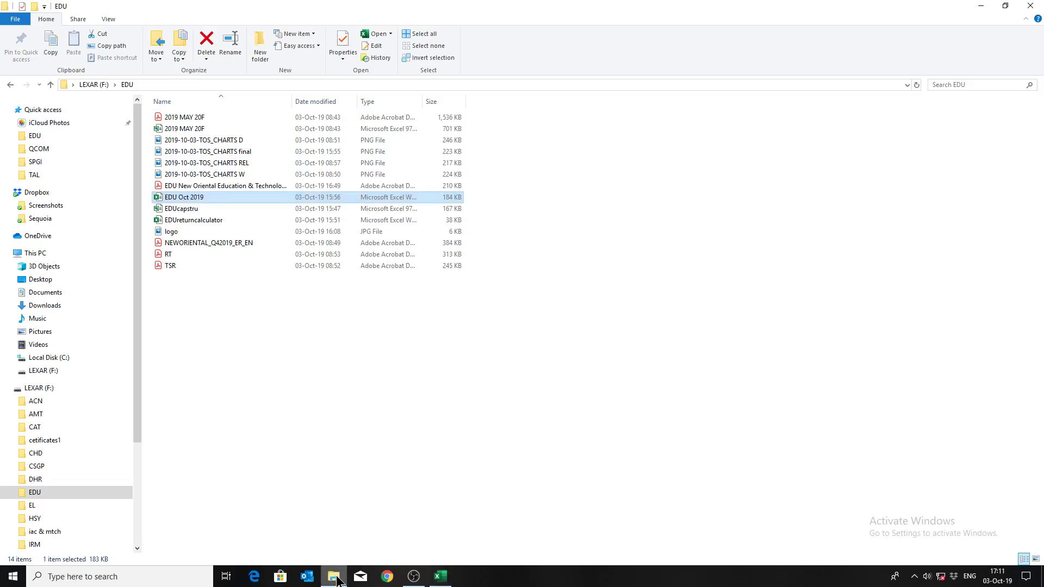
left_click(256, 186)
left_click(371, 419)
double_click(255, 187)
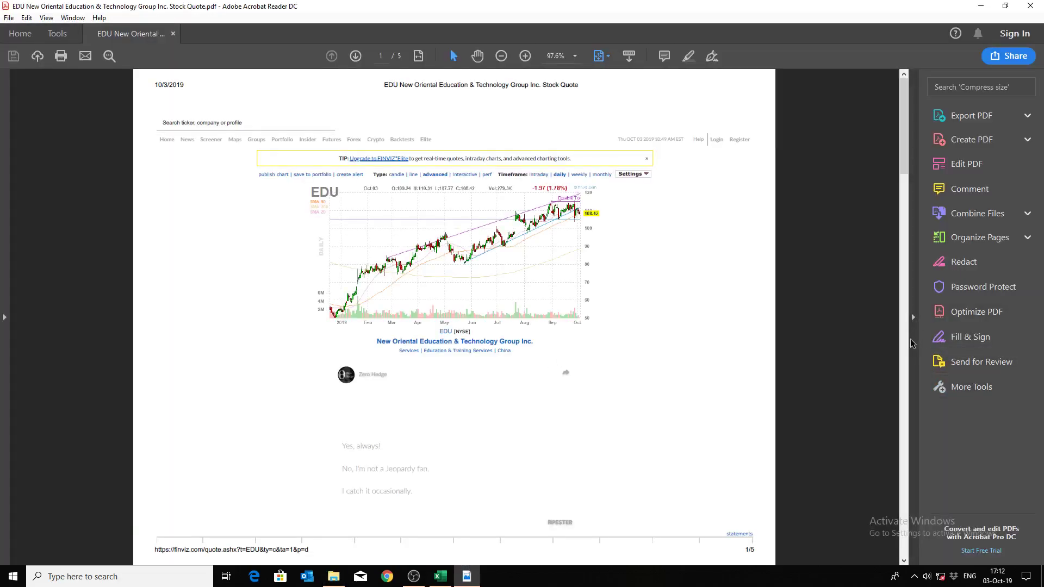
left_click(913, 316)
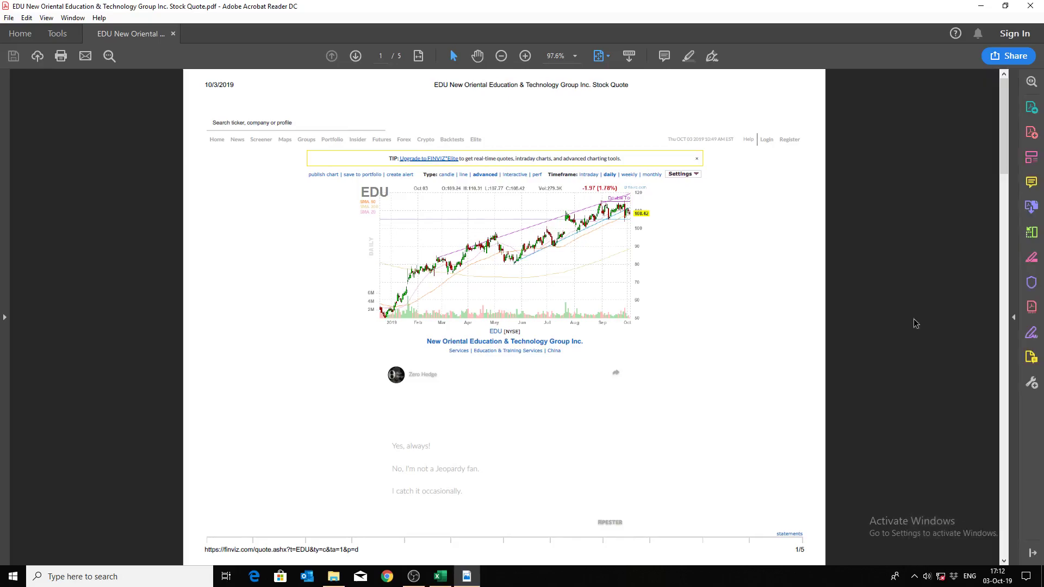
Examine the fundamentals table on page 2 of the stock quote PDF at 150% zoom
key("End")
scroll(843, 347, "up", 10)
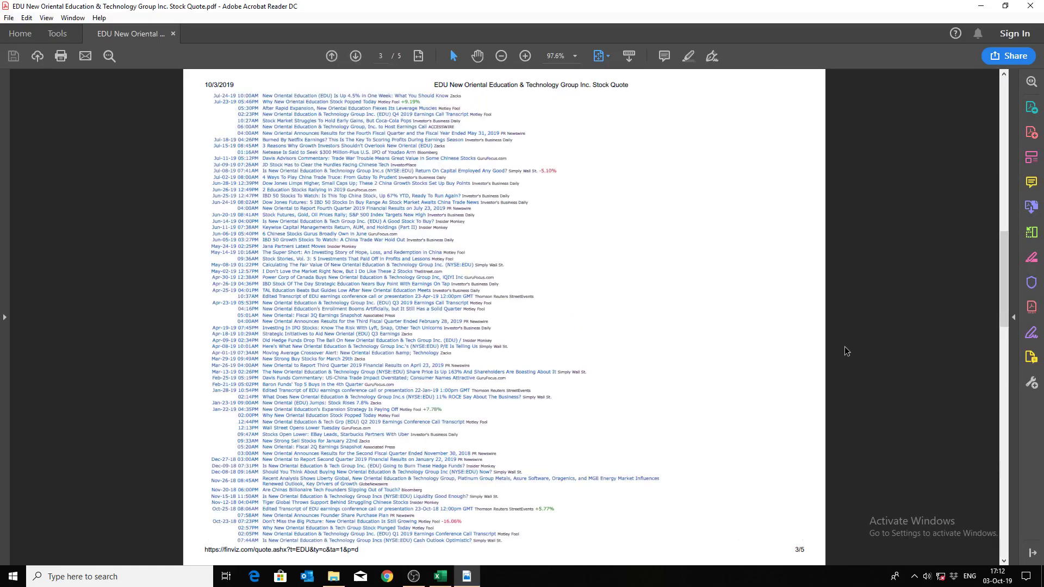
scroll(843, 348, "down", 2)
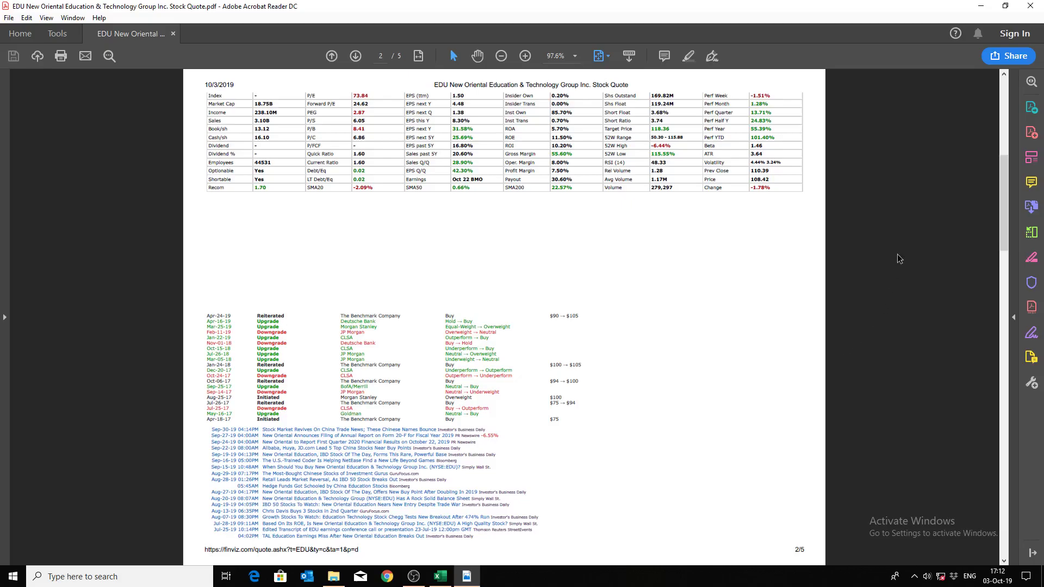
left_click(526, 56)
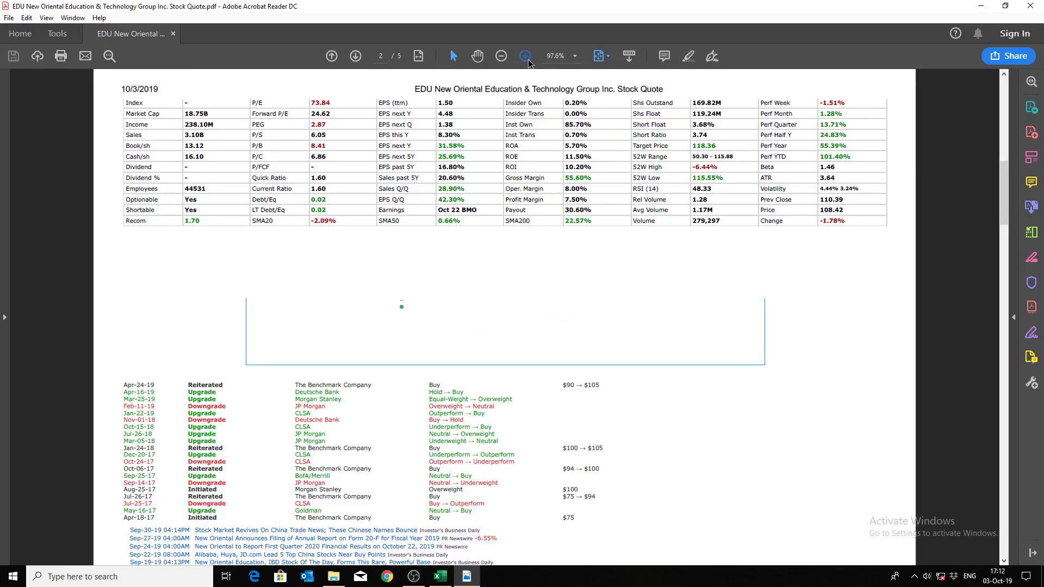
left_click(526, 56)
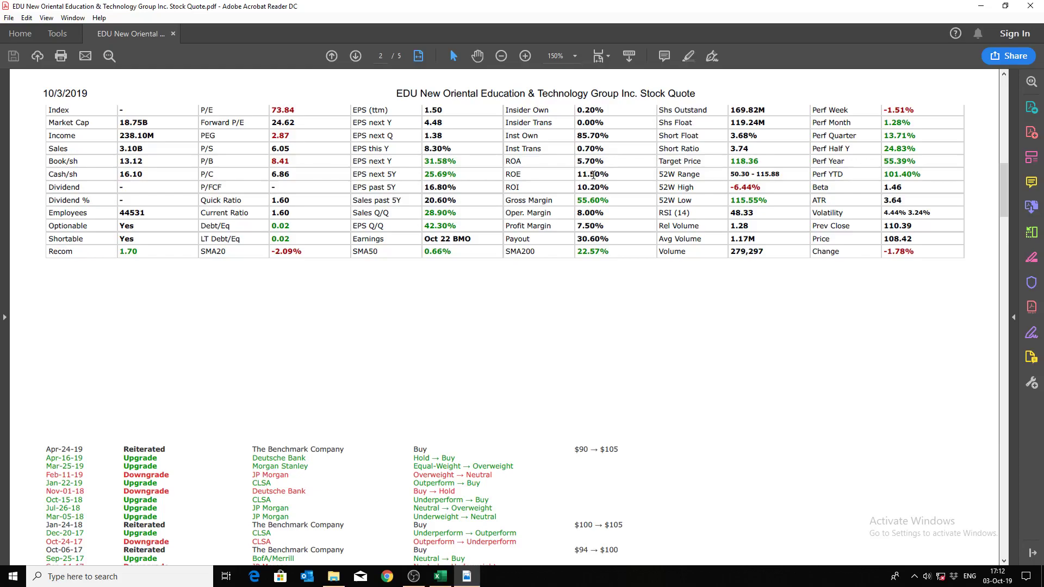
Compare the cost of equity in B50 of the EDU Oct 2019 workbook with the ROE in the stock quote PDF, ending in the workbook
left_click(440, 576)
left_click(319, 514)
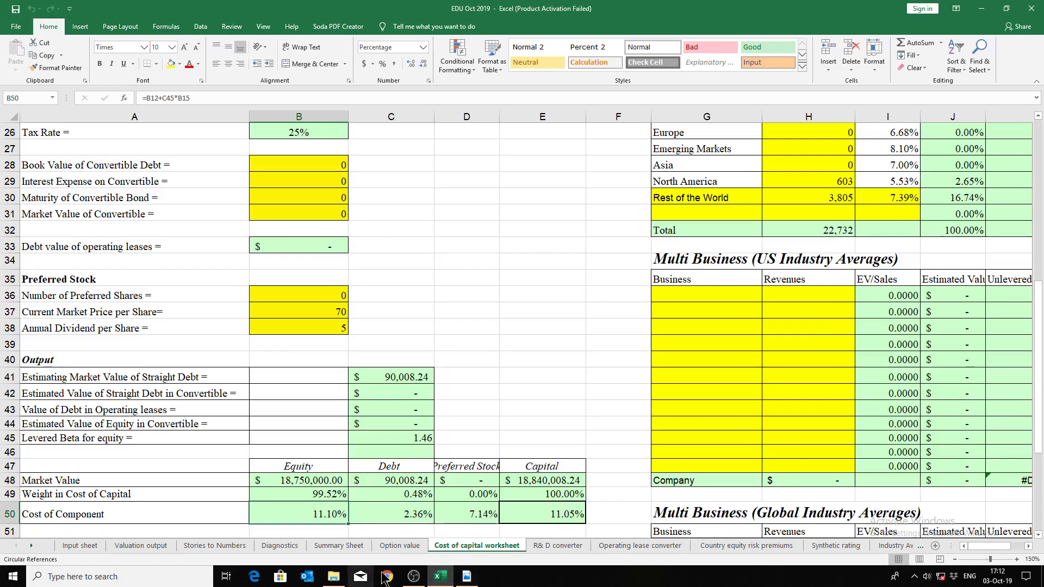
left_click(467, 578)
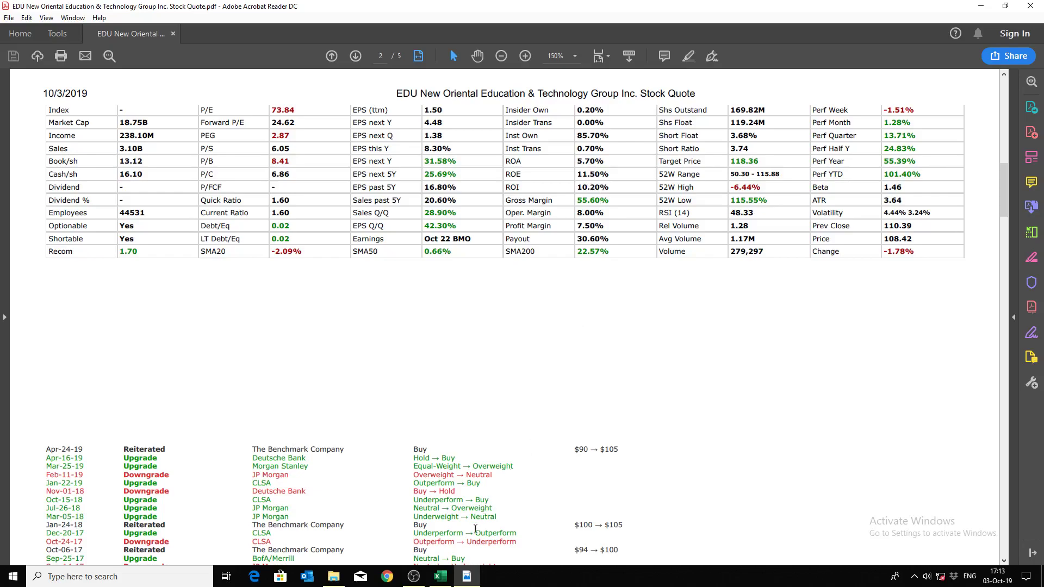
left_click(440, 576)
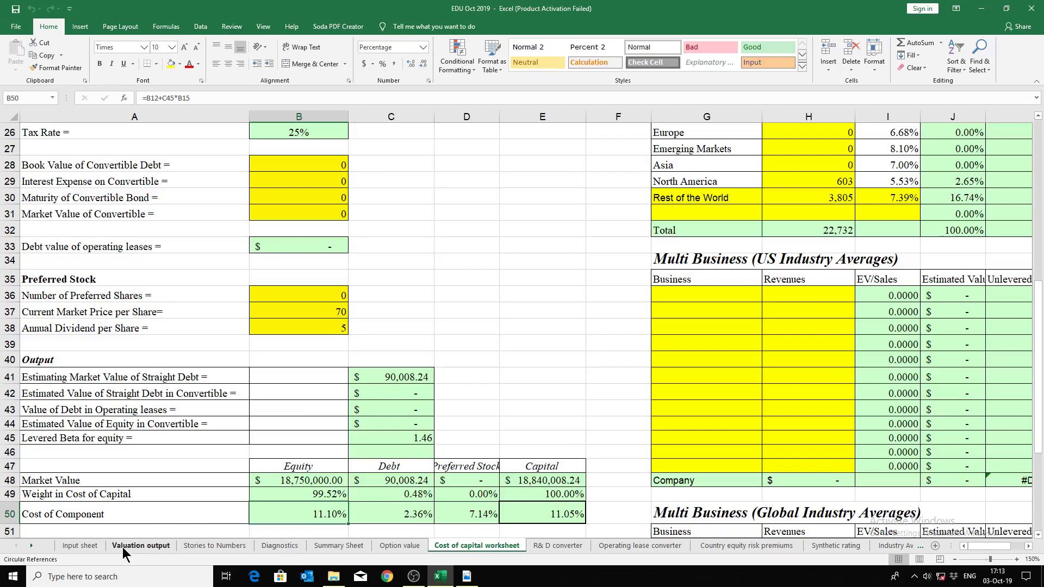
Inspect the value per share in B33 and price in B34 on the Valuation output sheet, and review the Stories to Numbers sheet
left_click(141, 545)
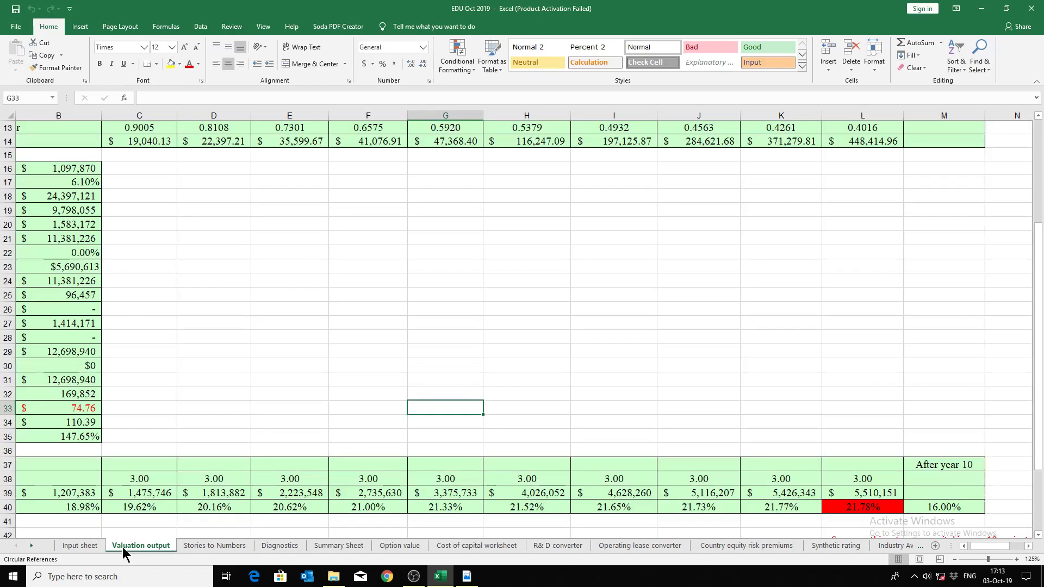
left_click(78, 409)
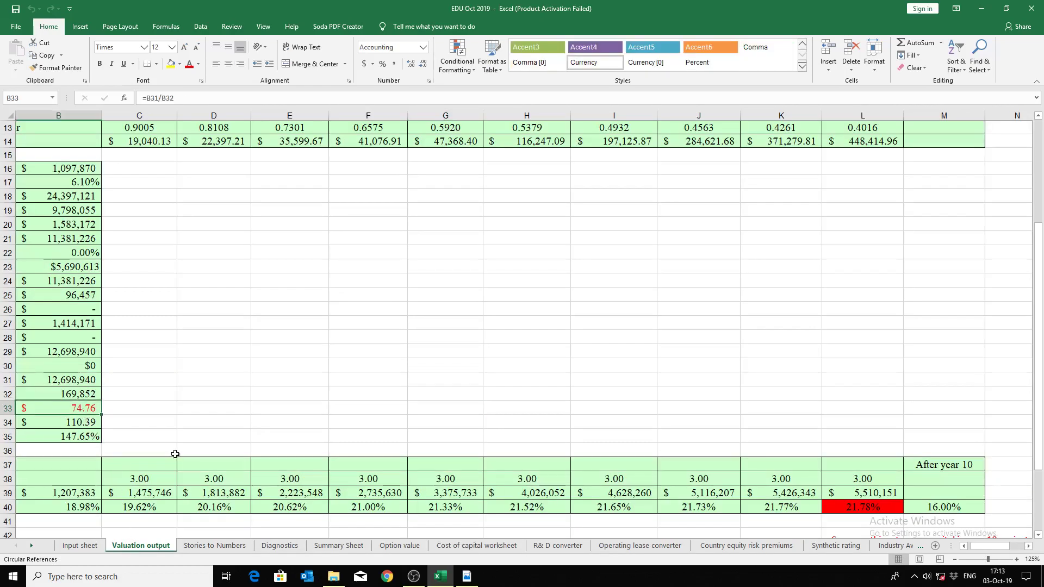
left_click(86, 422)
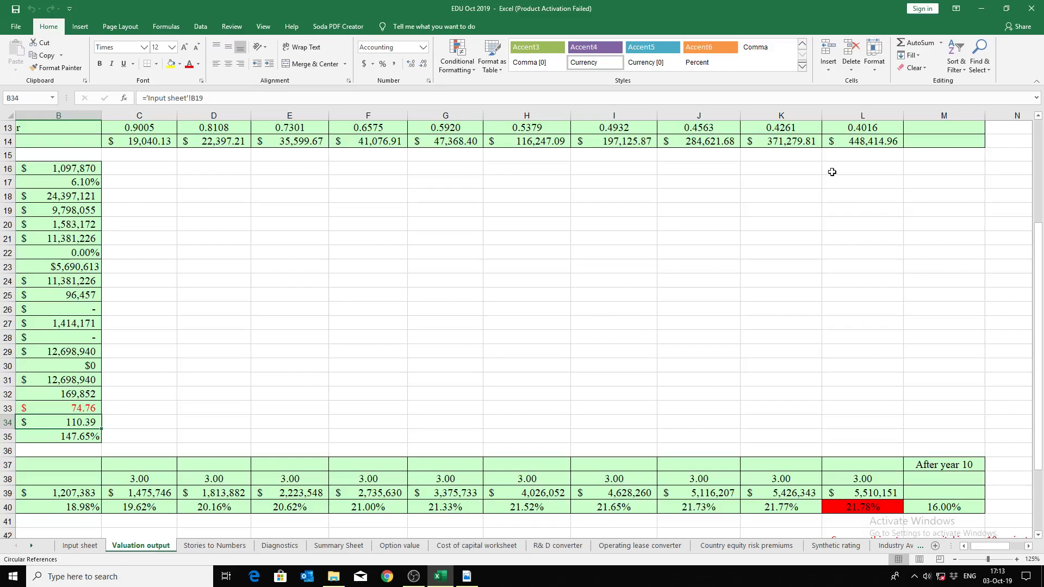
left_click(230, 547)
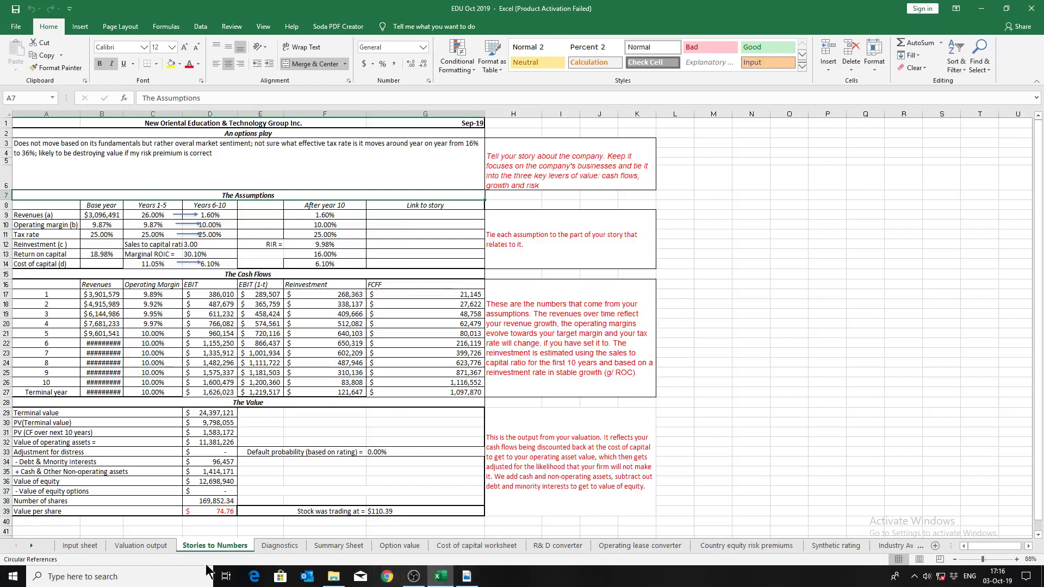
Open the EDUreturncalculator workbook from the EDU folder and enable its content
left_click(336, 577)
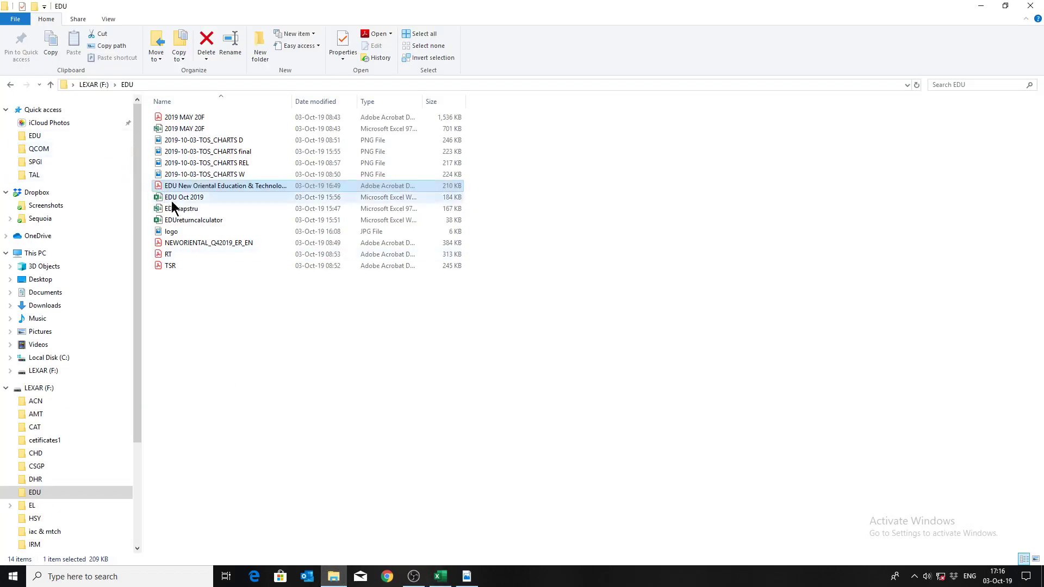
double_click(186, 220)
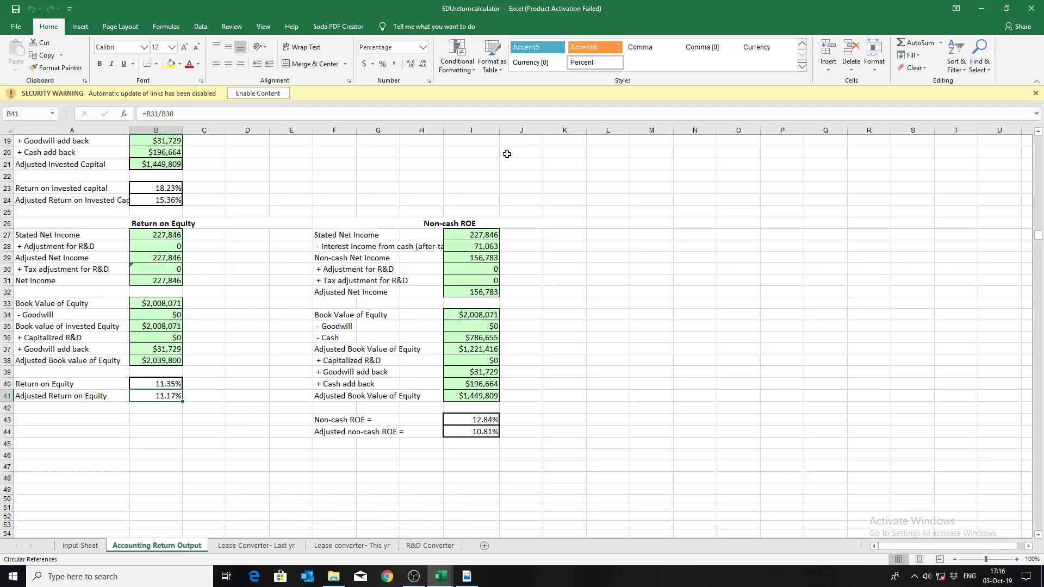
left_click(266, 94)
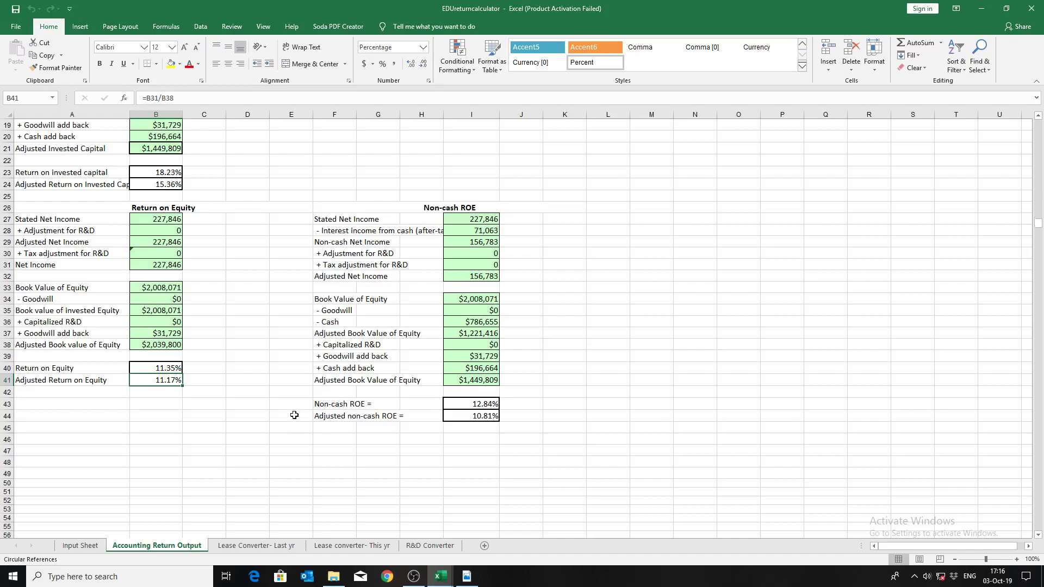
Review the return on invested capital section, the Input Sheet's financial figures, and the return on equity results on Accounting Return Output
scroll(270, 326, "up", 6)
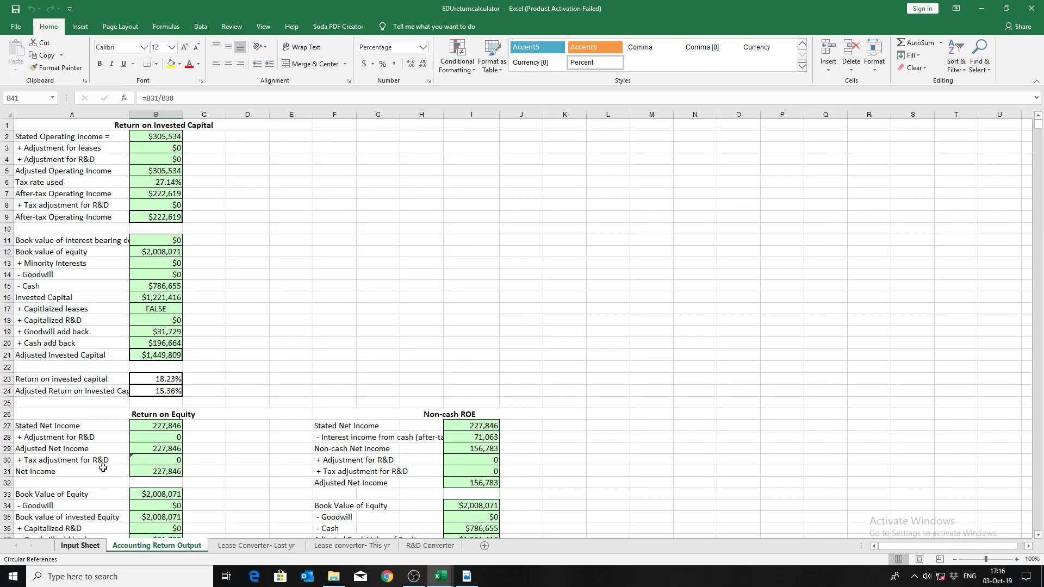
left_click(82, 545)
scroll(139, 175, "up", 5)
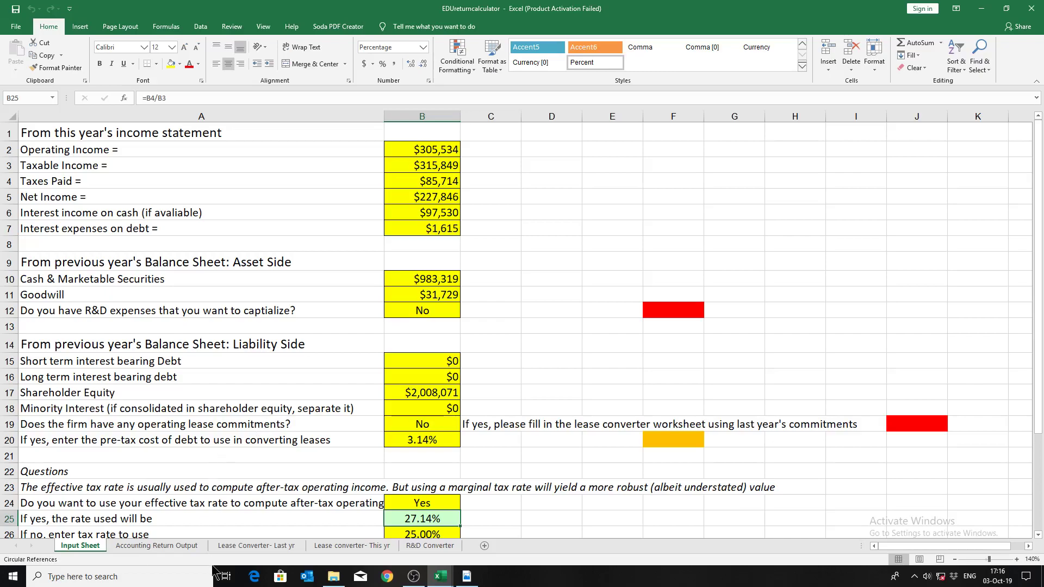
left_click(190, 550)
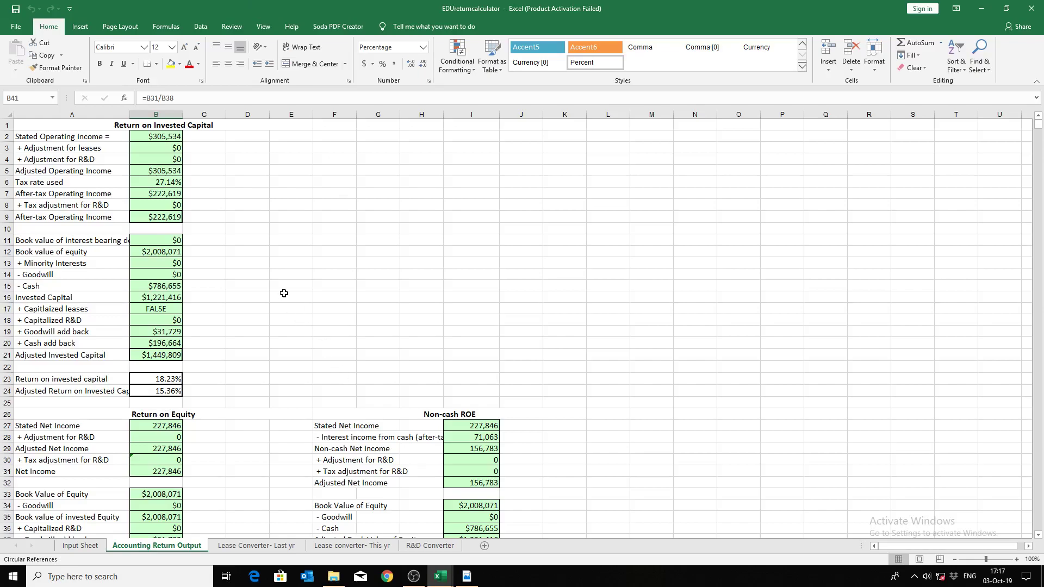
scroll(267, 395, "down", 5)
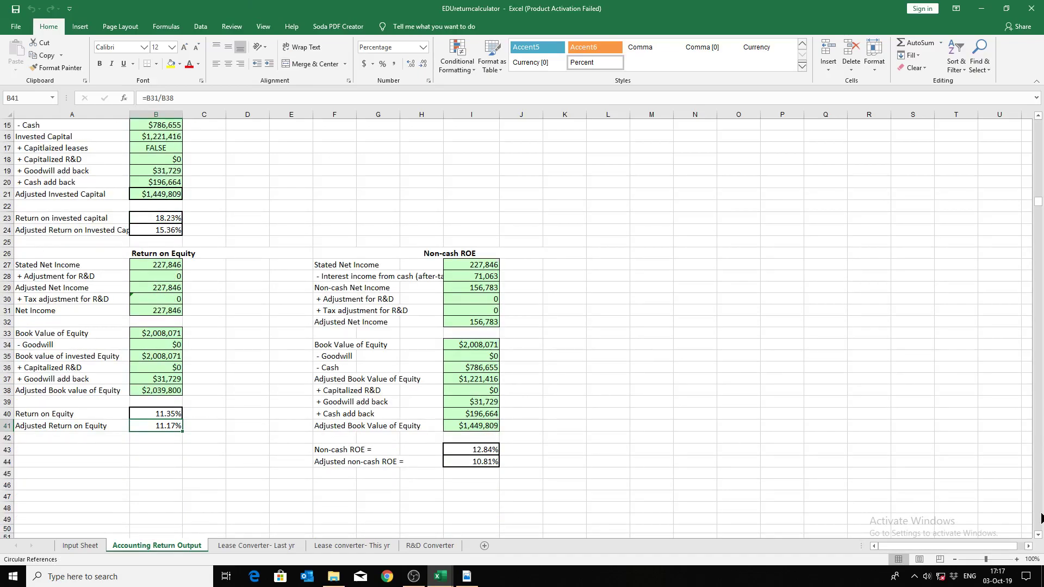
Compare the accounting returns on equity with the stock quote PDF and the Valuation output sheet of the EDU Oct 2019 workbook
left_click(1037, 534)
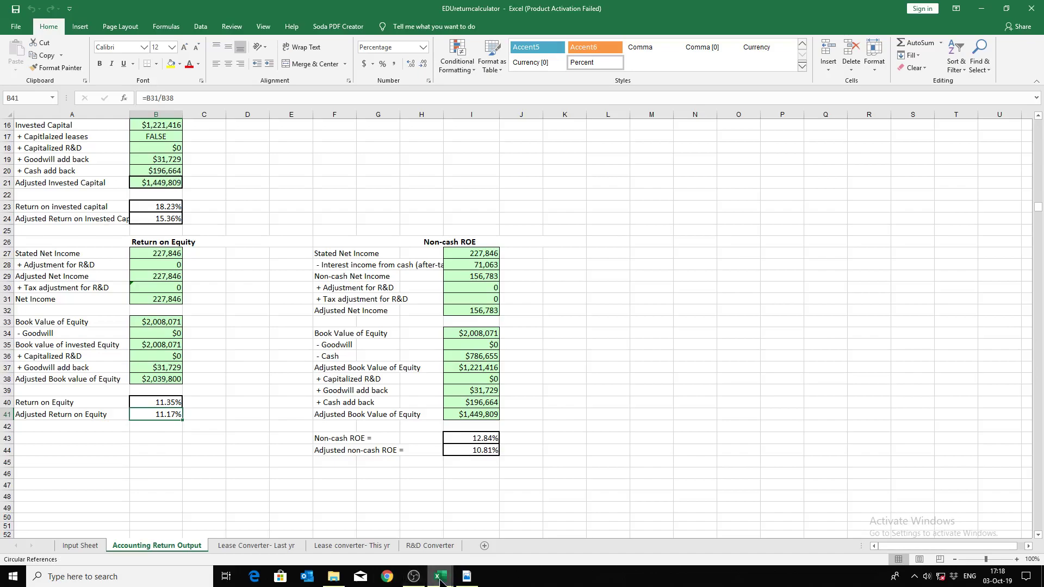
left_click(468, 580)
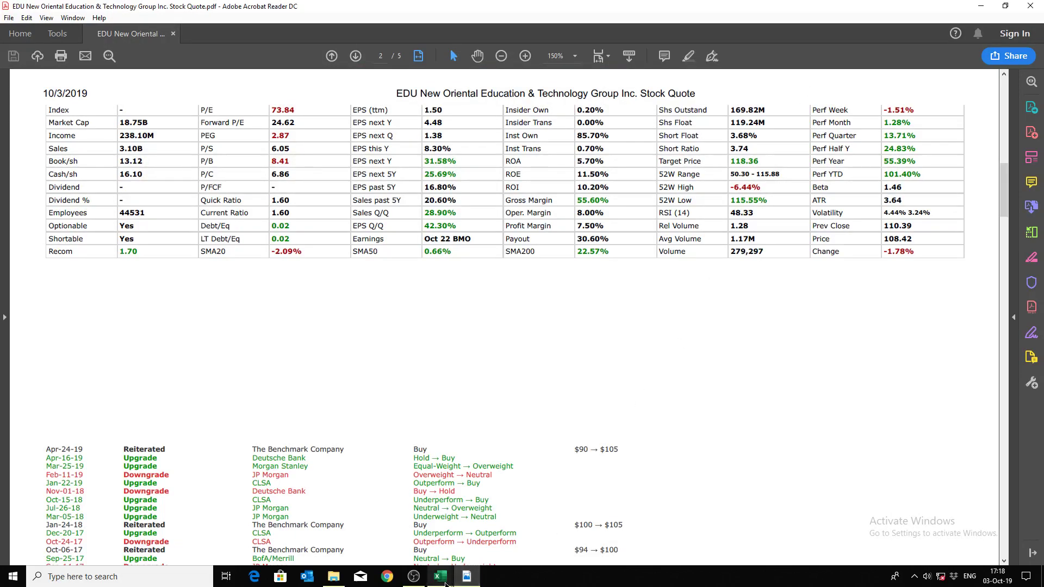
mouse_move(446, 583)
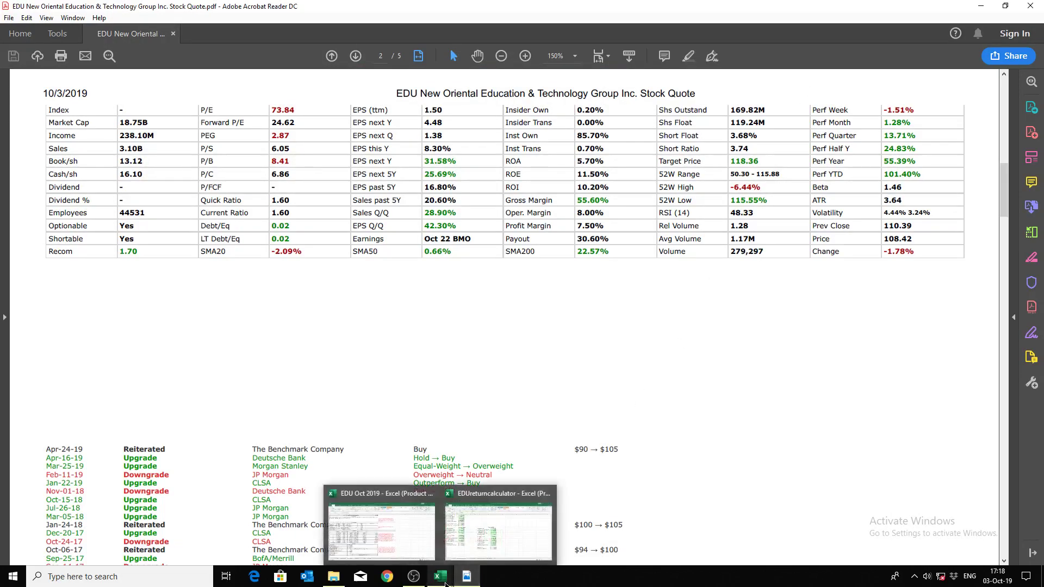
left_click(348, 524)
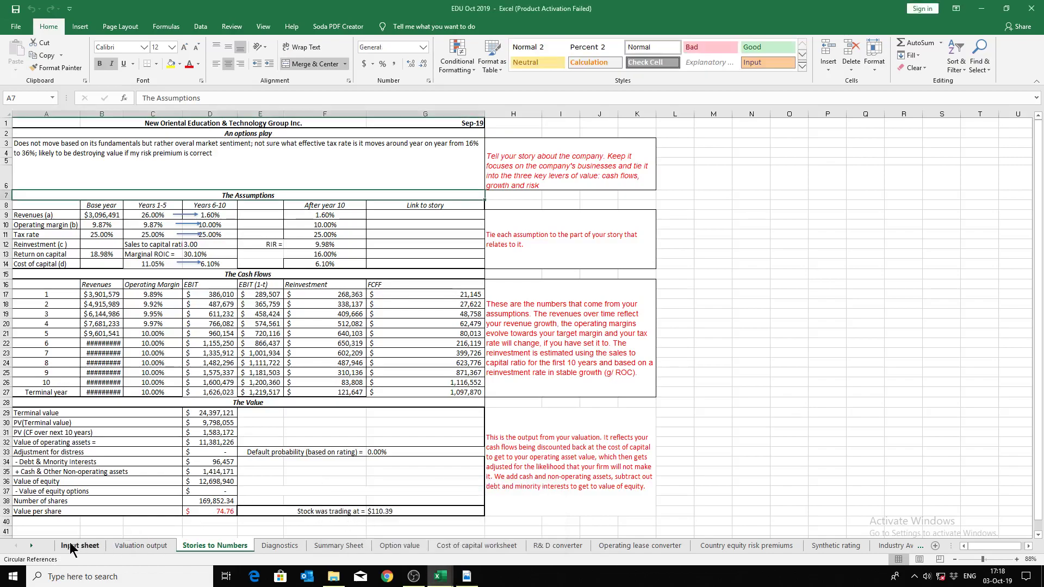
left_click(118, 546)
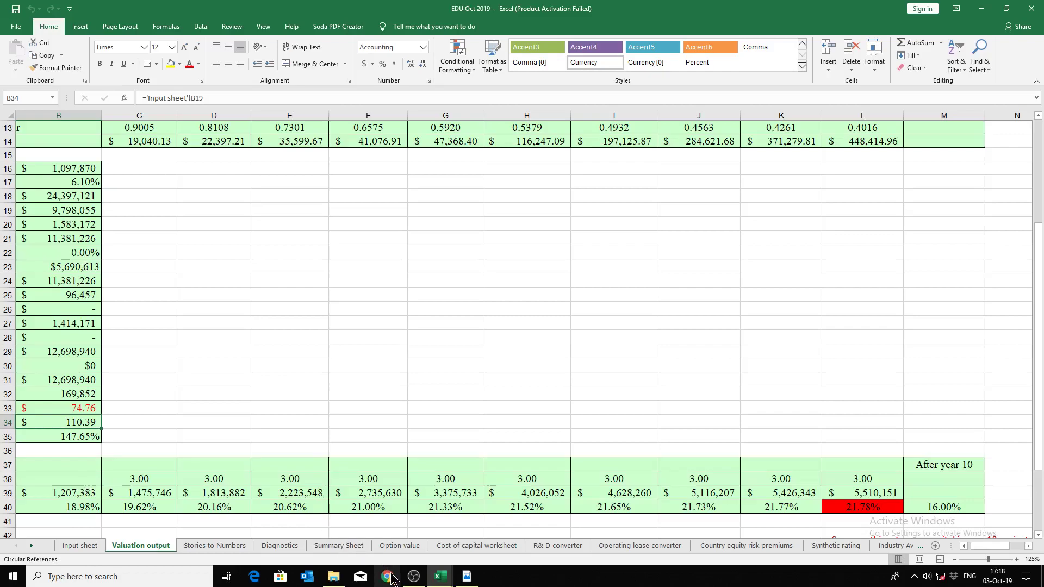
Open the 2019-10-03-TOS_CHARTS final image from the EDU folder, review the weekly price chart, and close the image
left_click(333, 576)
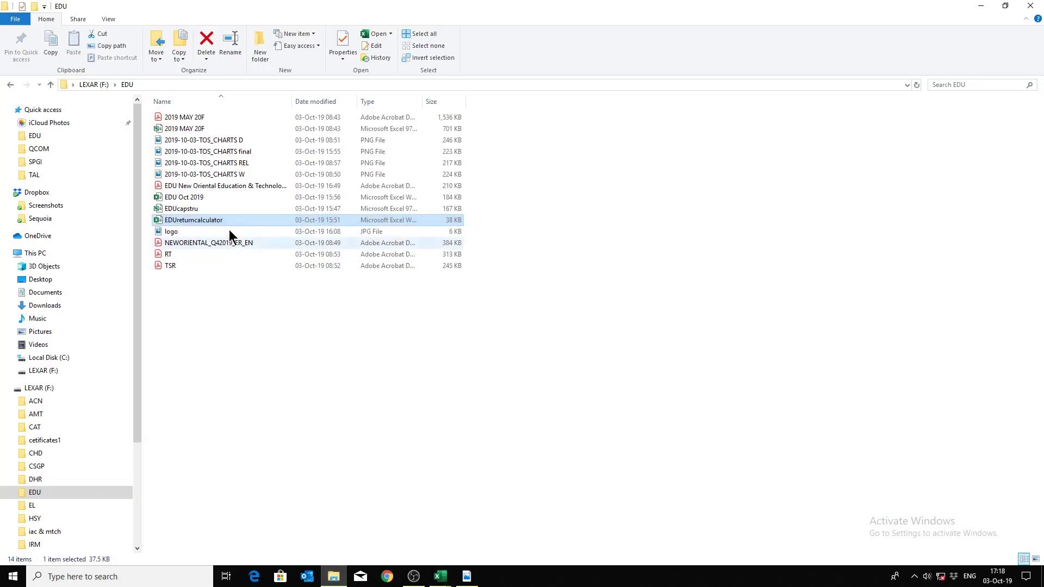
double_click(242, 153)
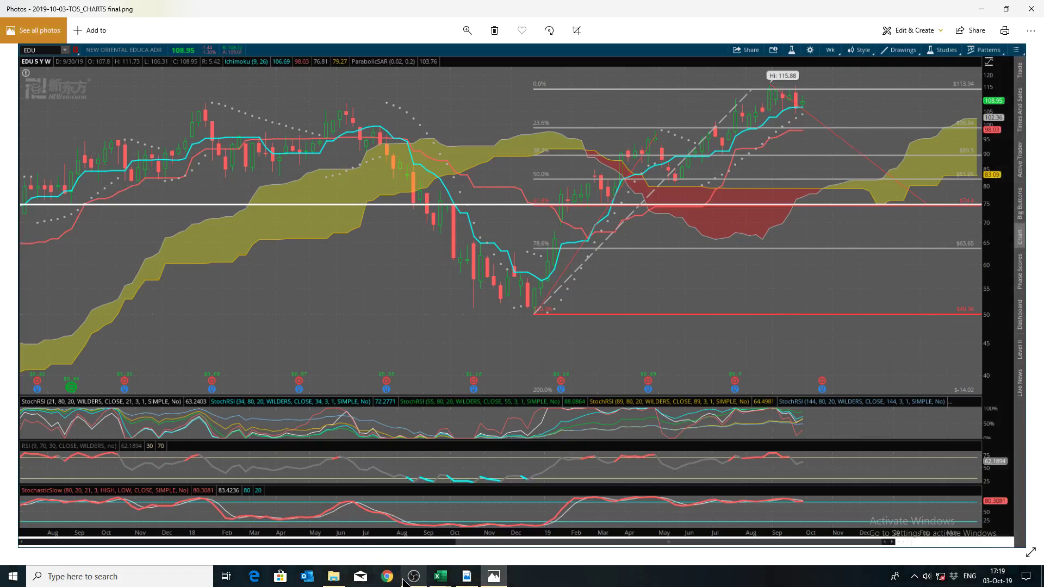
mouse_move(431, 580)
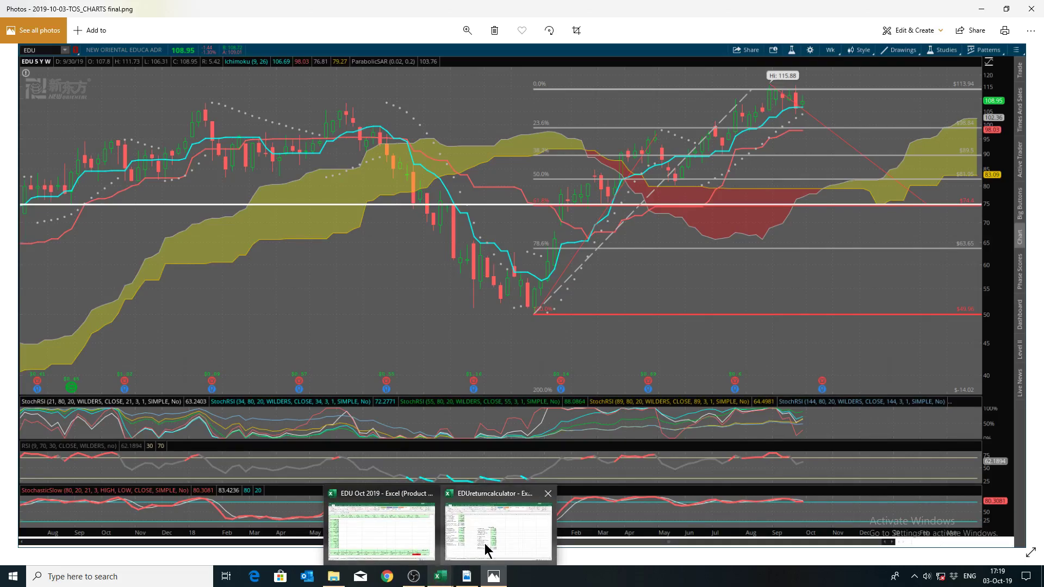
mouse_move(486, 540)
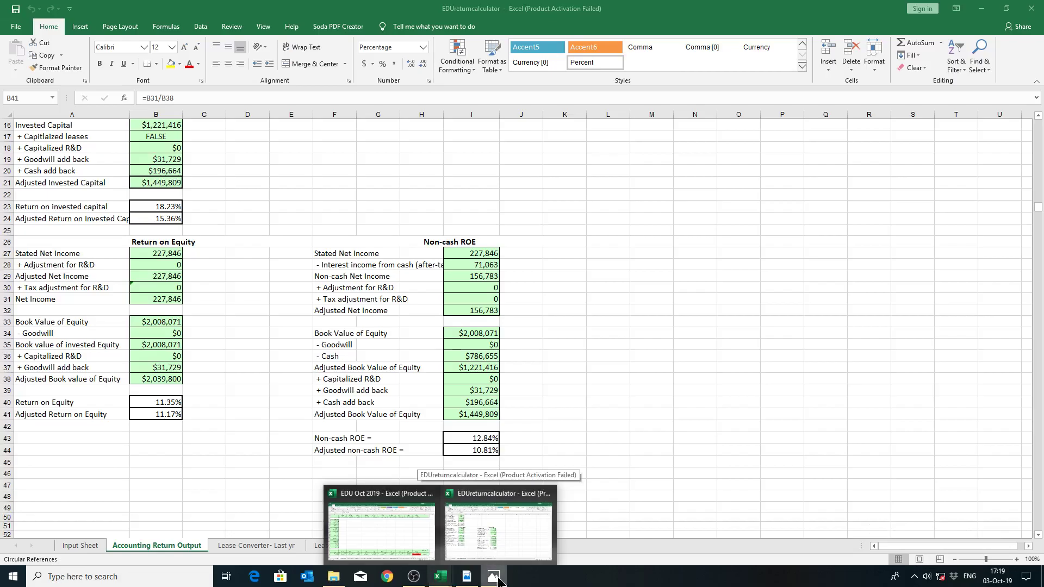
mouse_move(499, 580)
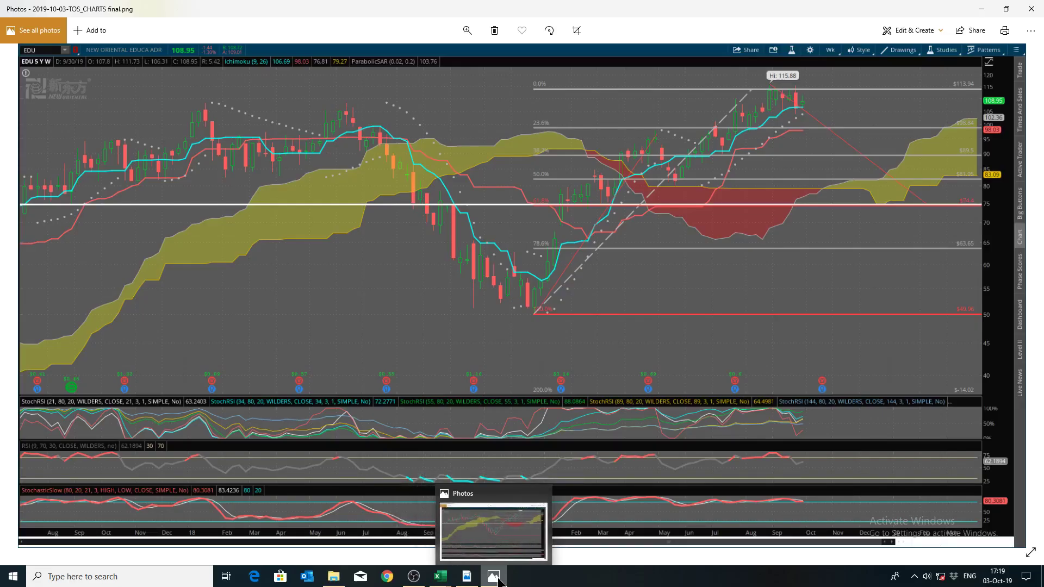
left_click(541, 493)
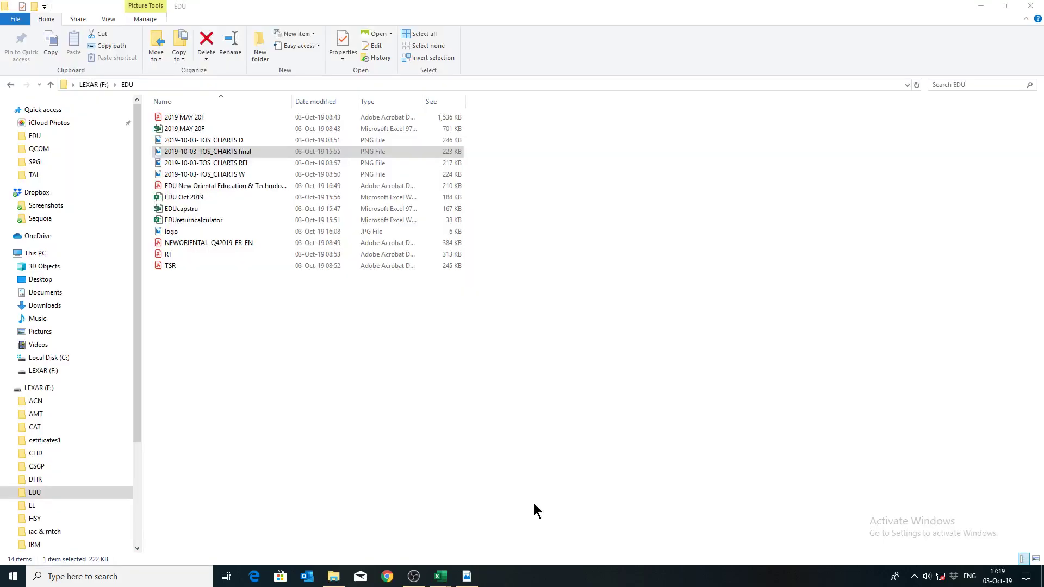
left_click(413, 576)
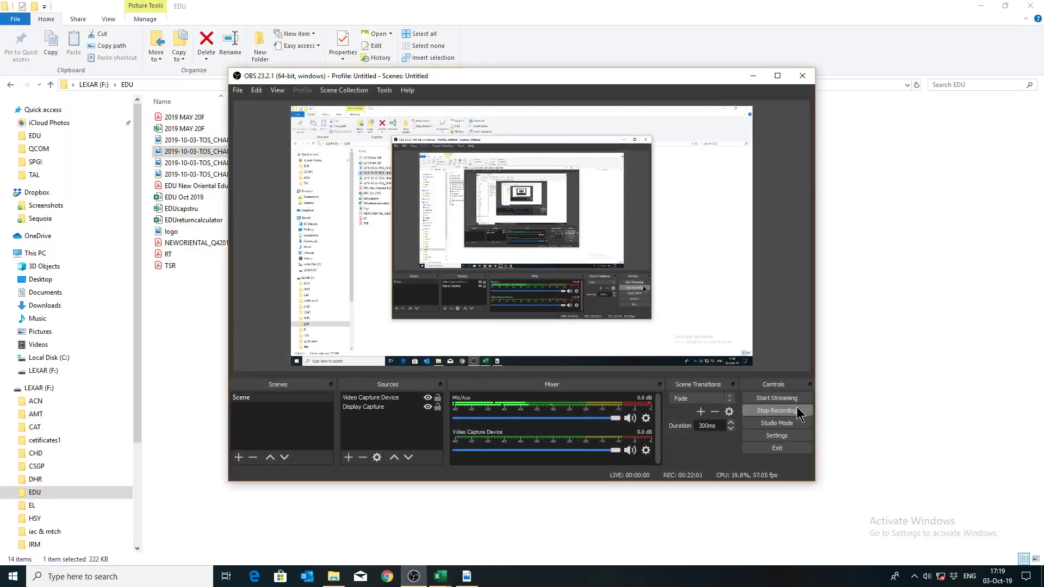